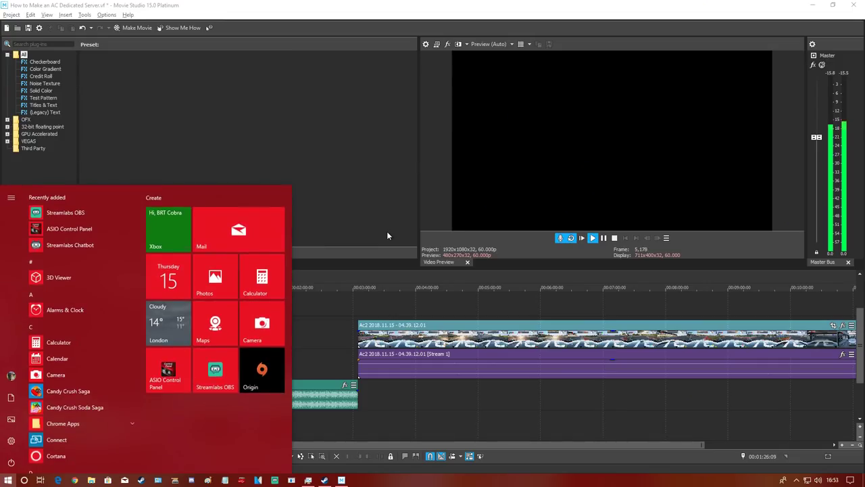
- Run ipconfig in Command Prompt and select the IPv4 address 192.168.1.3
{"action": "type", "text": "cm"}
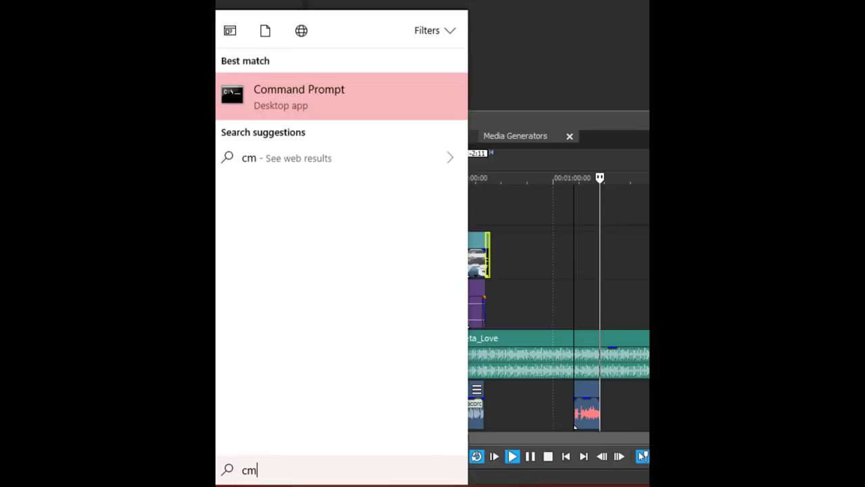
{"action": "type", "text": "d"}
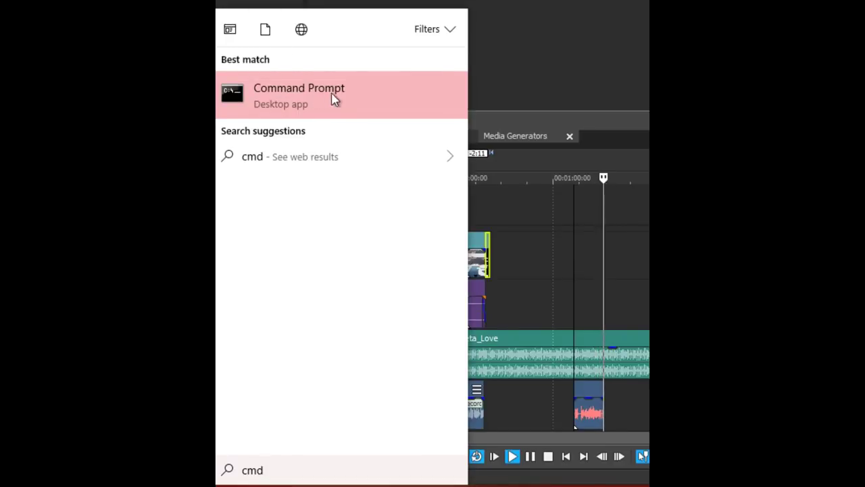
{"action": "left_click", "coordinate": [324, 102]}
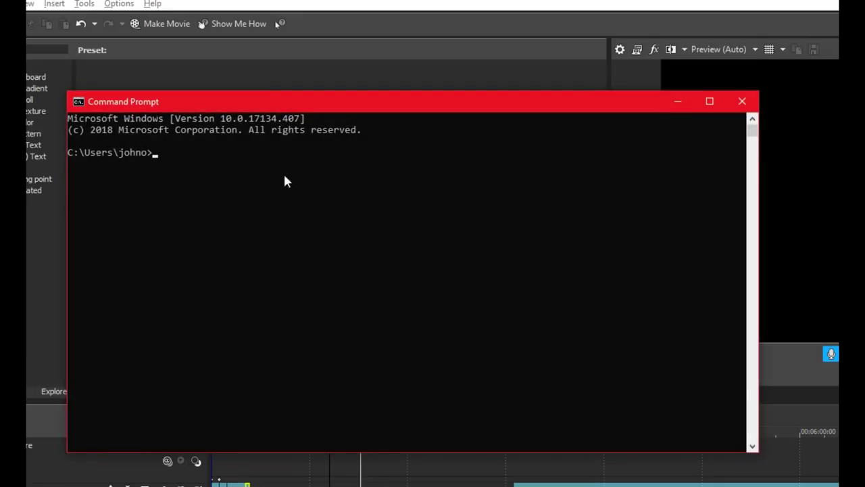
{"action": "left_click", "coordinate": [154, 161]}
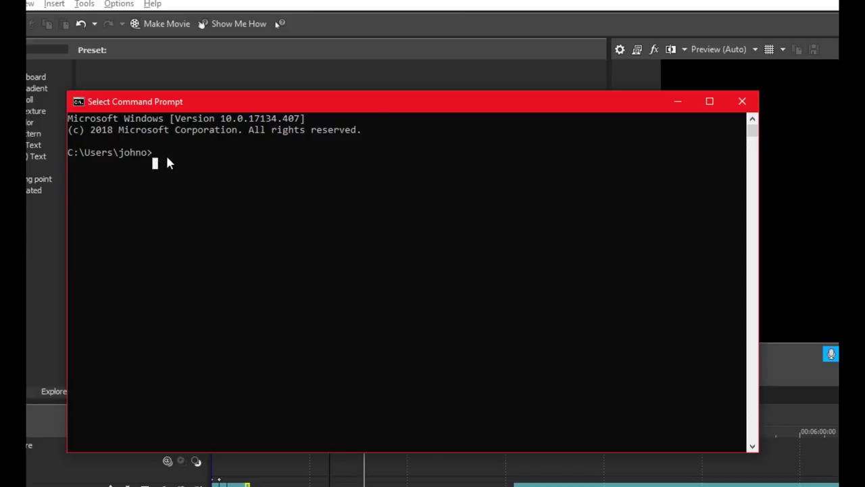
{"action": "type", "text": "ip"}
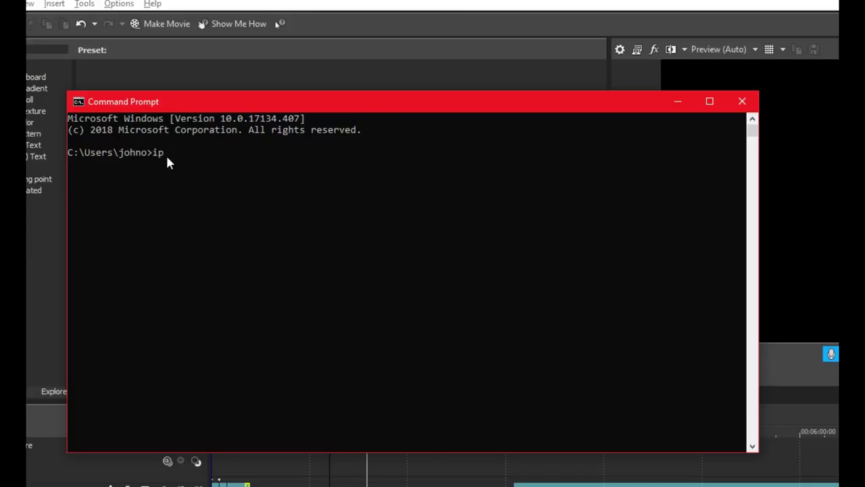
{"action": "type", "text": "config"}
{"action": "key", "text": "Return"}
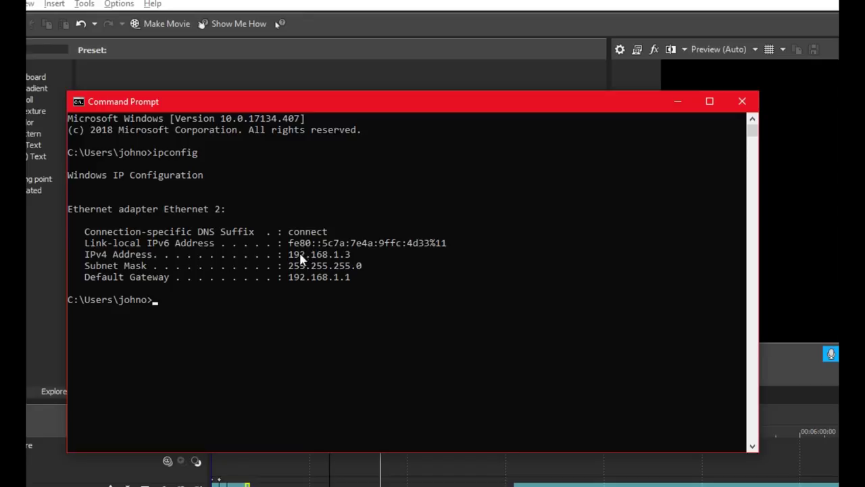
{"action": "left_click_drag", "start_coordinate": [289, 255], "coordinate": [350, 260]}
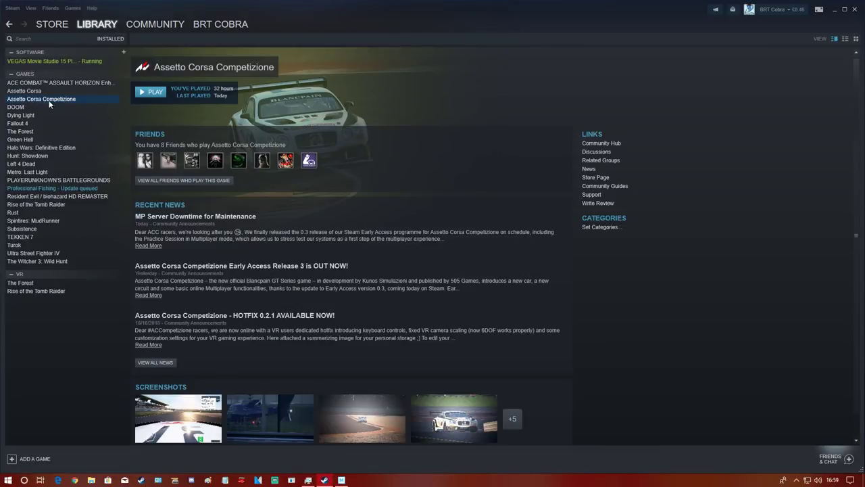
- Open Assetto Corsa Competizione's install folder from its Steam Local Files properties
{"action": "right_click", "coordinate": [53, 99]}
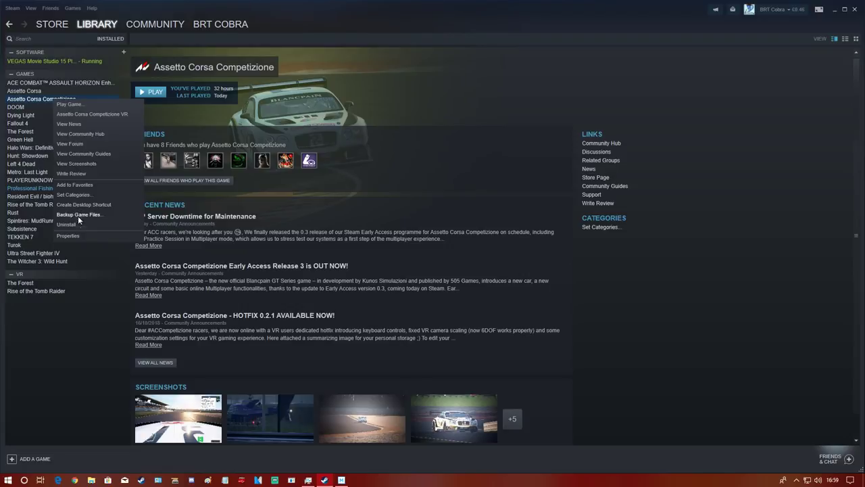
{"action": "left_click", "coordinate": [71, 235]}
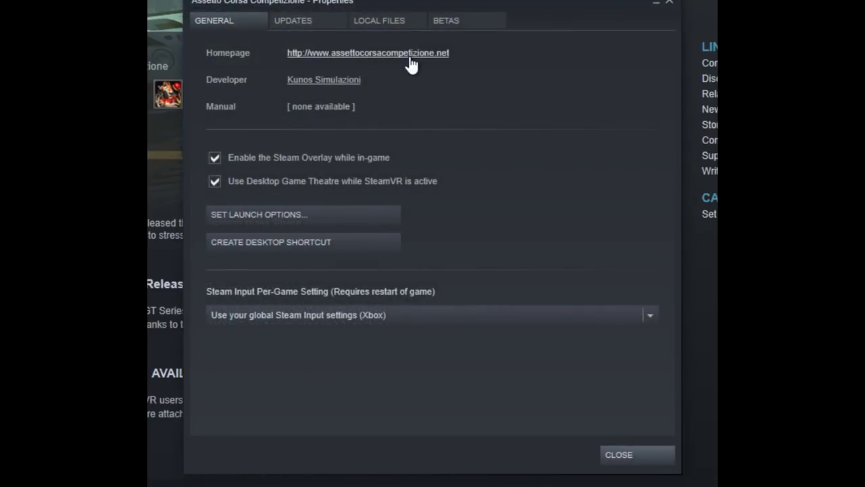
{"action": "left_click", "coordinate": [390, 20]}
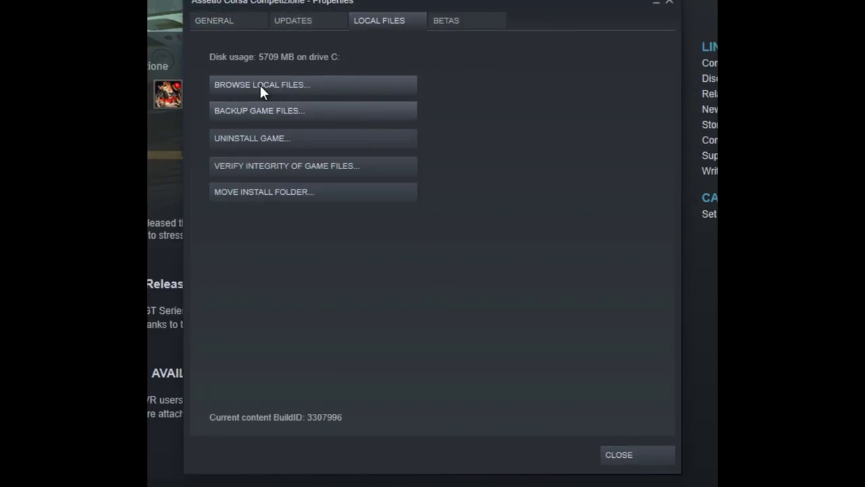
{"action": "left_click", "coordinate": [286, 84]}
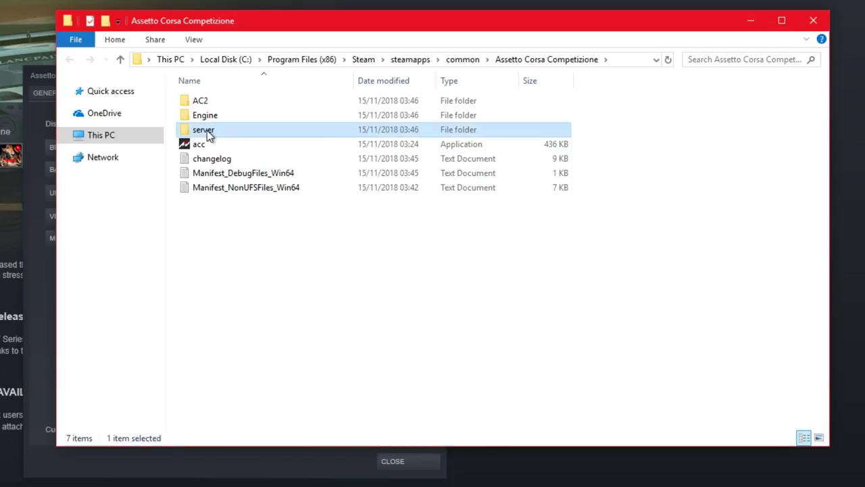
- Open server\cfg\configuration.json in Notepad
{"action": "double_click", "coordinate": [203, 130]}
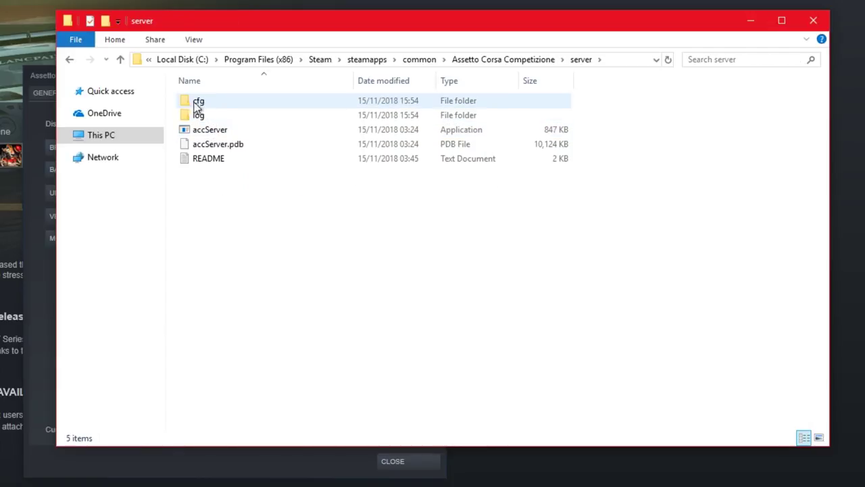
{"action": "left_click", "coordinate": [204, 103]}
{"action": "double_click", "coordinate": [204, 102]}
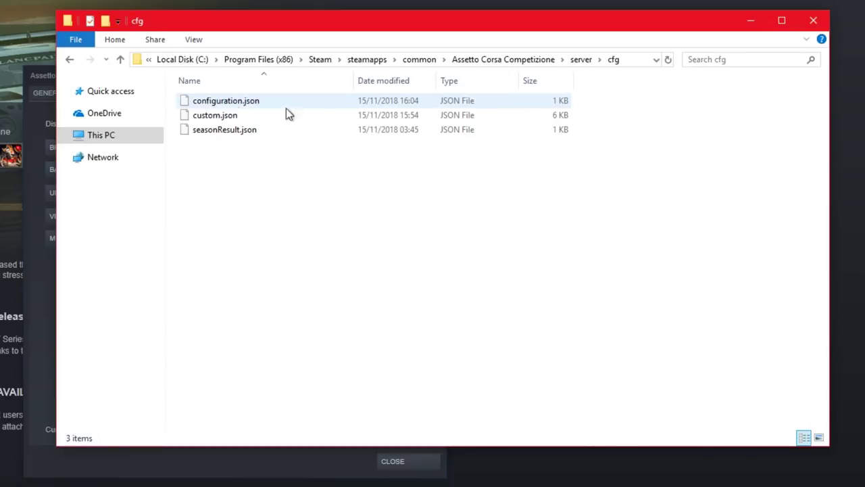
{"action": "left_click", "coordinate": [206, 106]}
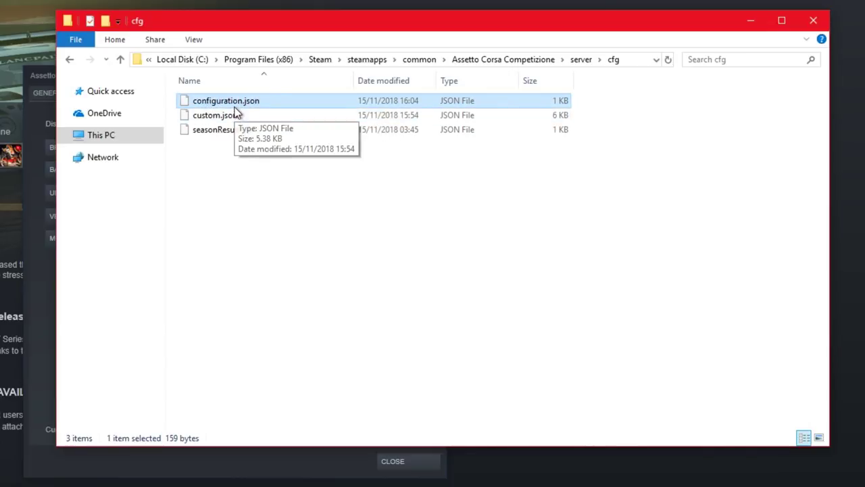
{"action": "double_click", "coordinate": [233, 103]}
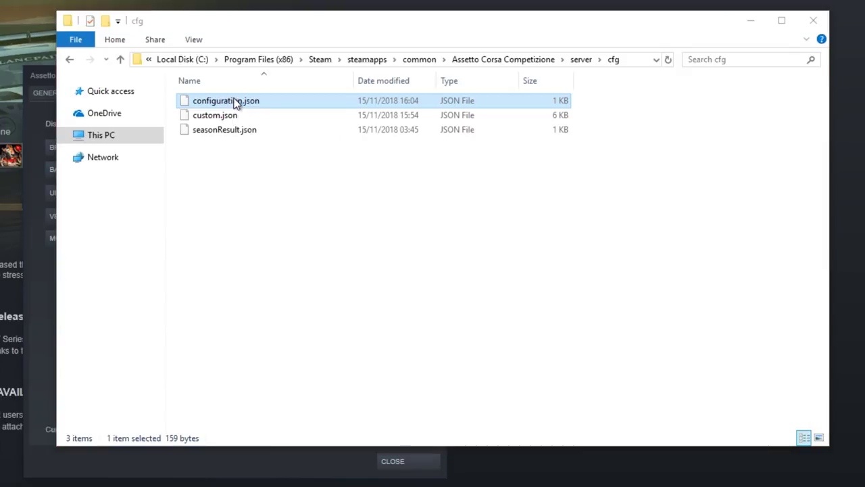
{"action": "left_click", "coordinate": [174, 149]}
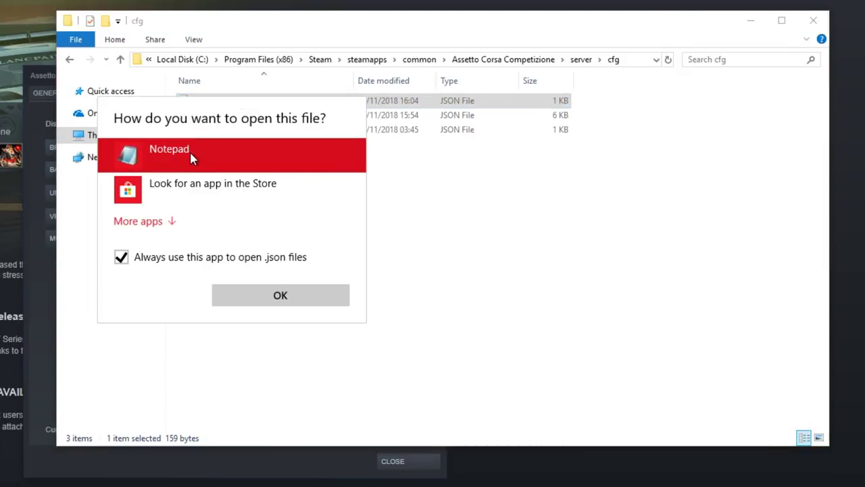
{"action": "left_click", "coordinate": [276, 289]}
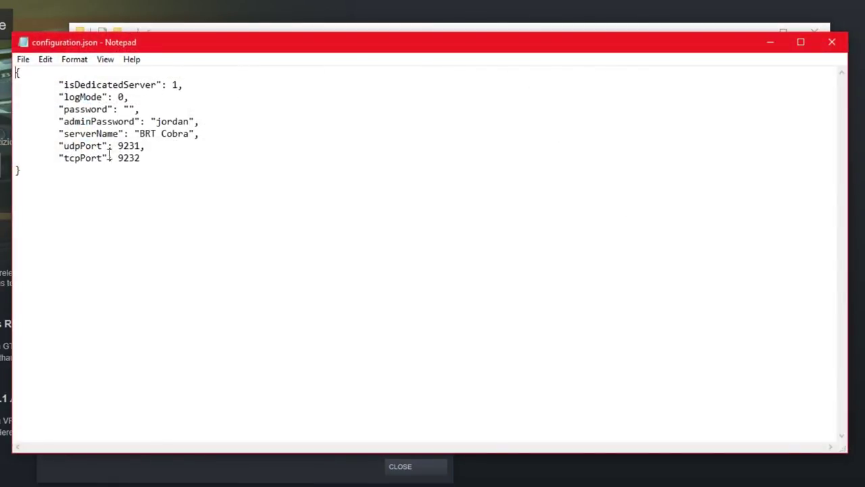
- Select and copy the udpPort value 9231 in configuration.json
{"action": "left_click_drag", "start_coordinate": [62, 145], "coordinate": [160, 145]}
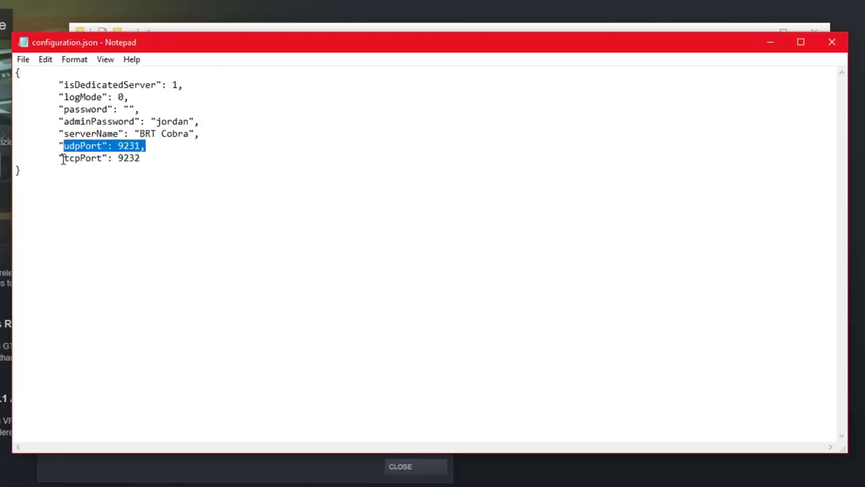
{"action": "left_click_drag", "start_coordinate": [63, 158], "coordinate": [141, 146]}
{"action": "left_click", "coordinate": [120, 147]}
{"action": "right_click", "coordinate": [128, 146]}
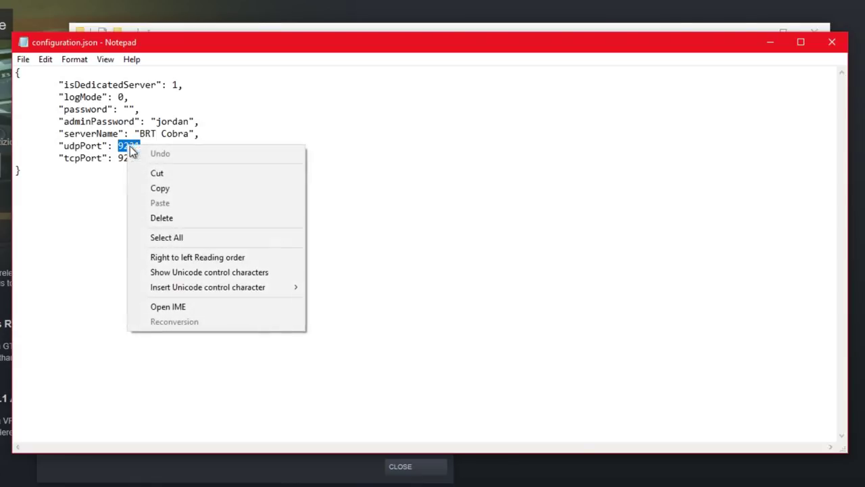
{"action": "left_click", "coordinate": [166, 188]}
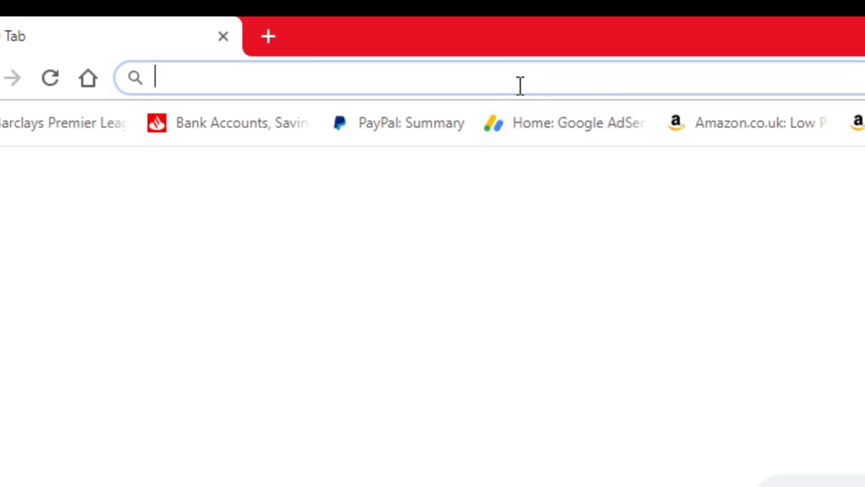
- Load 192.168.1.1 in Chrome using the address-bar suggestion
{"action": "type", "text": "192.168.1.1"}
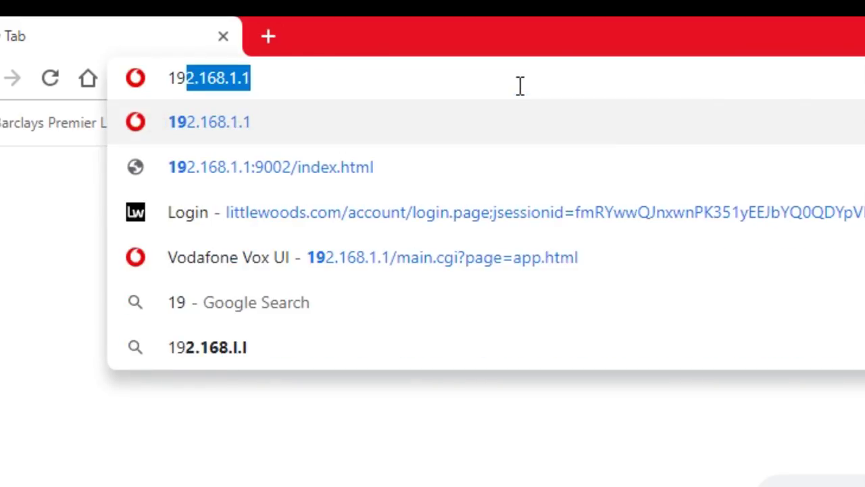
{"action": "key", "text": "Right"}
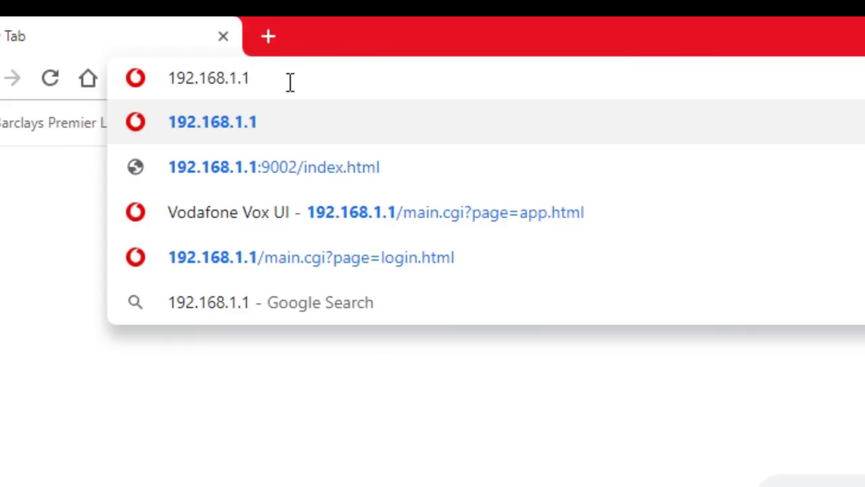
{"action": "key", "text": "Return"}
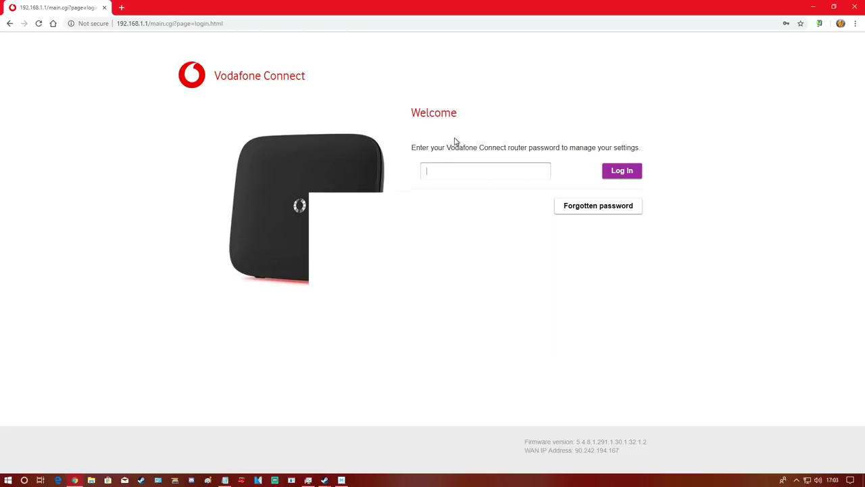
- Log in to the router with the saved password
{"action": "left_click", "coordinate": [455, 173]}
{"action": "left_click", "coordinate": [456, 189]}
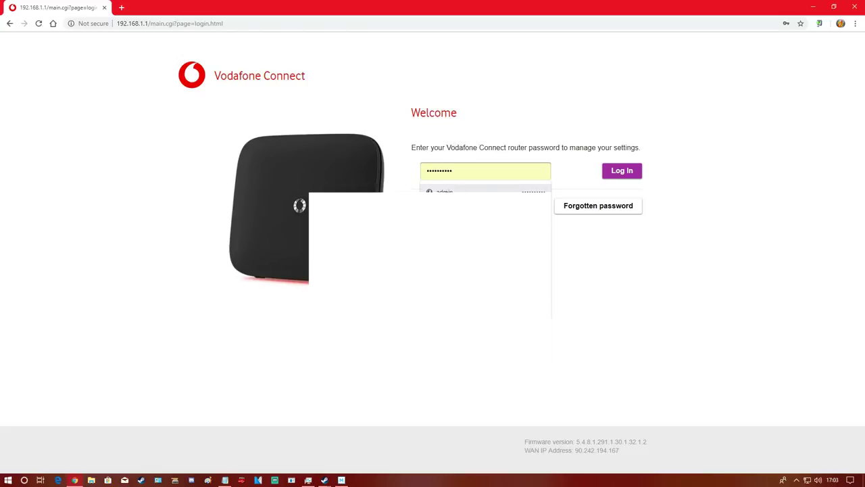
{"action": "left_click", "coordinate": [628, 174]}
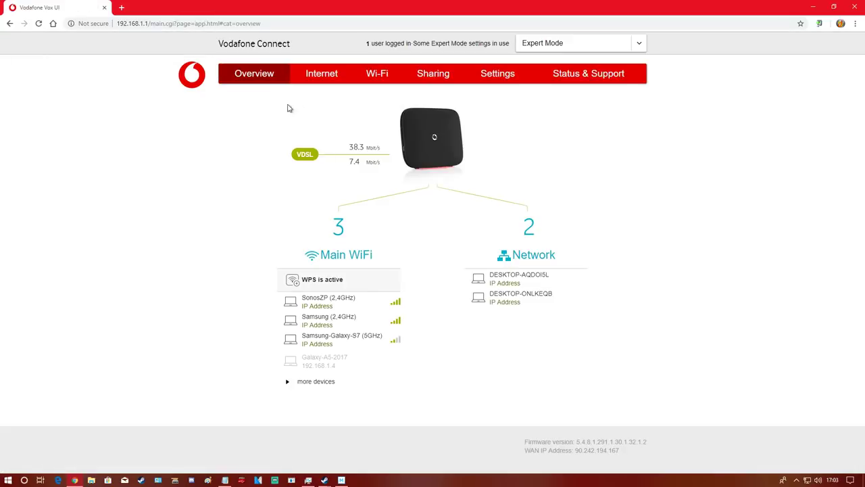
- Go to Internet > Port Management and start a new port mapping
{"action": "left_click", "coordinate": [317, 79]}
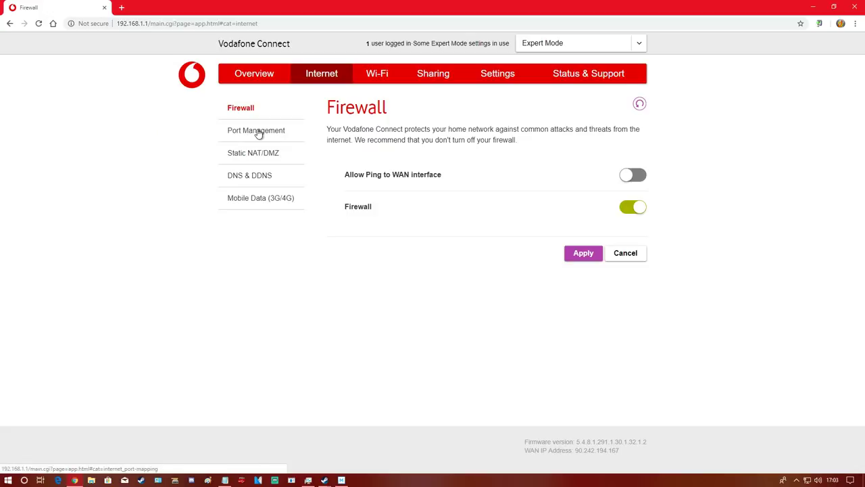
{"action": "left_click", "coordinate": [258, 134]}
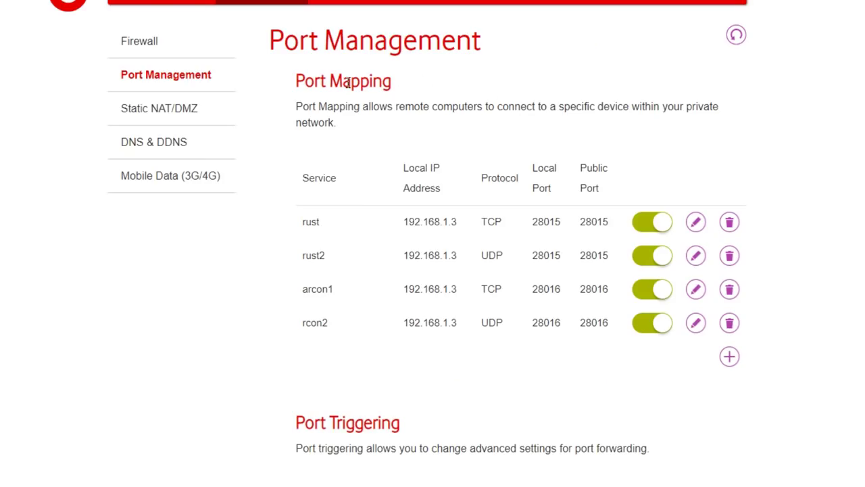
{"action": "left_click", "coordinate": [727, 358]}
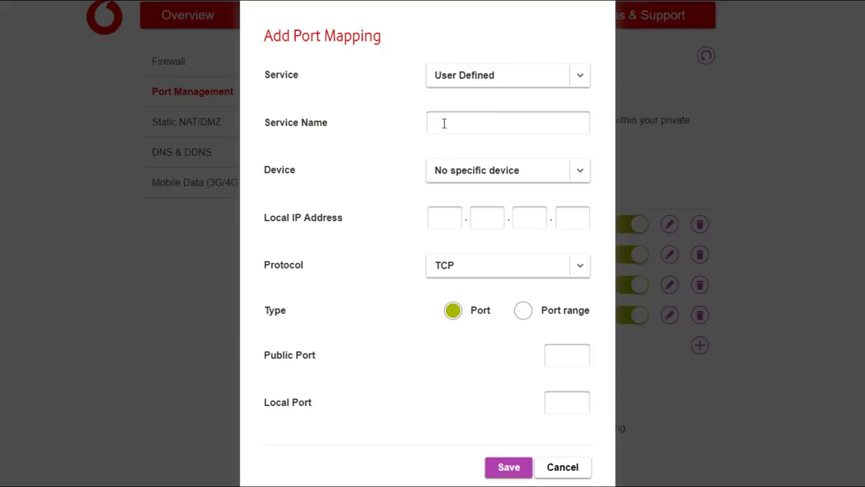
- Name the mapping acc1, target DESKTOP-AQDOI5L, and set protocol to UDP
{"action": "type", "text": "acc1"}
{"action": "left_click", "coordinate": [575, 172]}
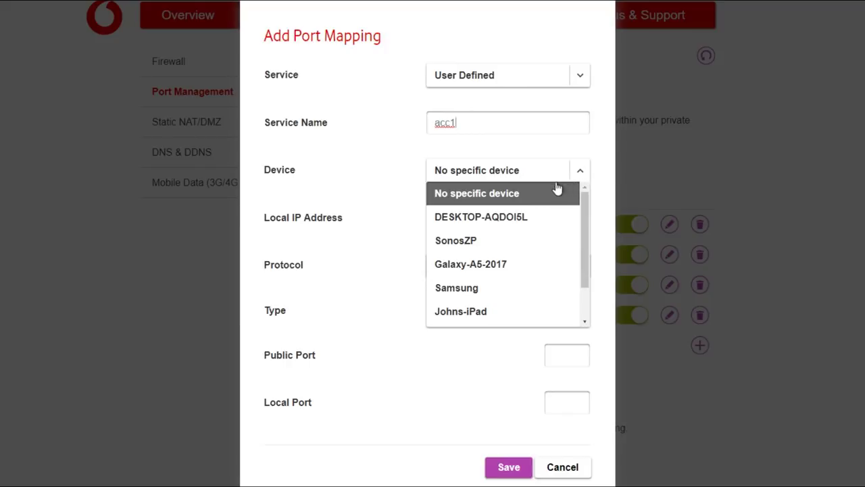
{"action": "left_click", "coordinate": [473, 220]}
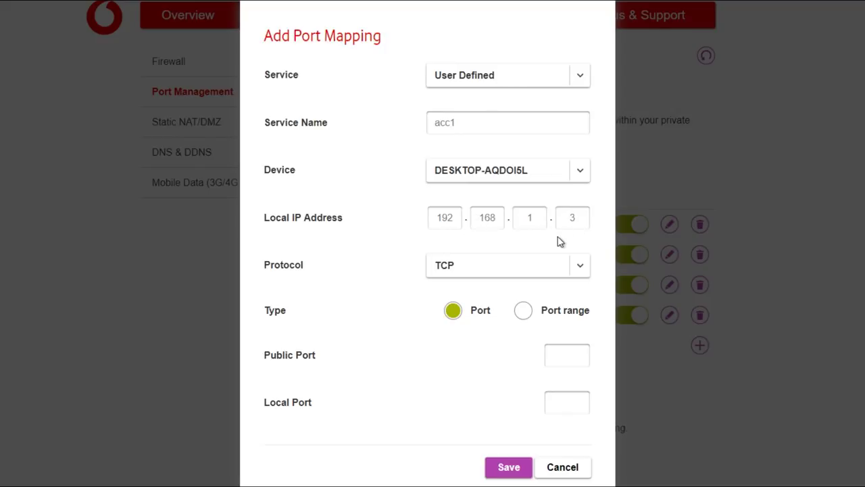
{"action": "left_click", "coordinate": [581, 268]}
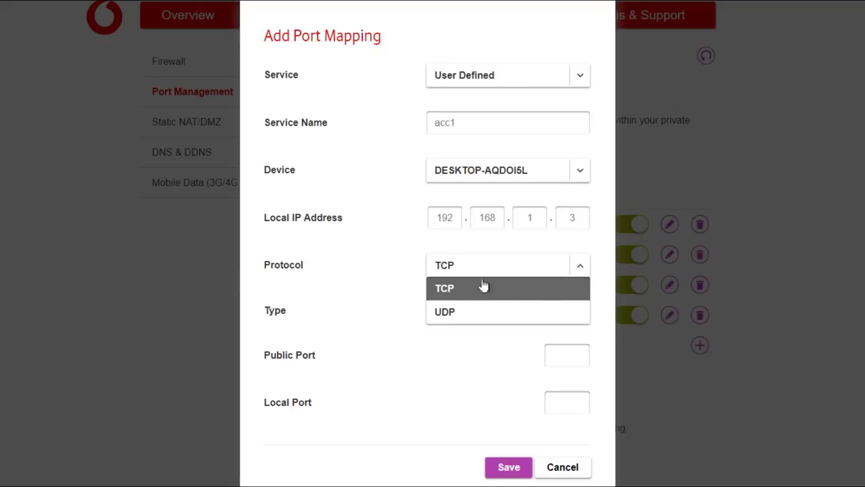
{"action": "left_click", "coordinate": [448, 311]}
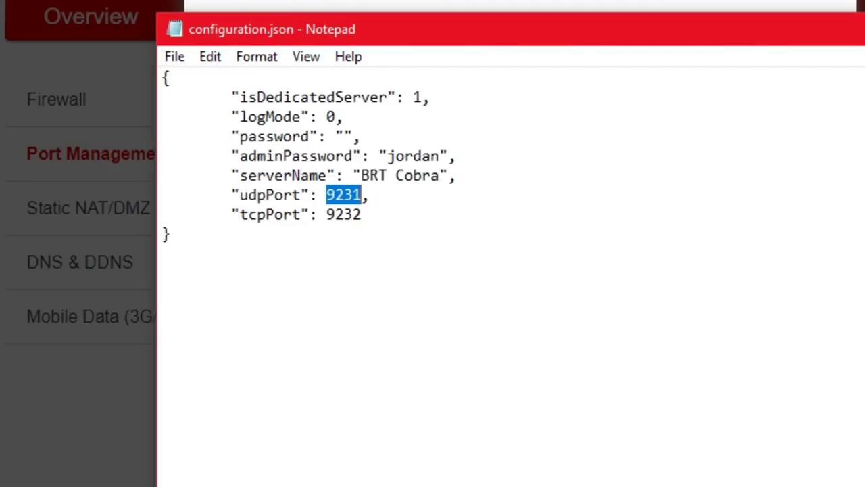
- Enter 9231 as both public and local port, then save the acc1 mapping
{"action": "right_click", "coordinate": [342, 195]}
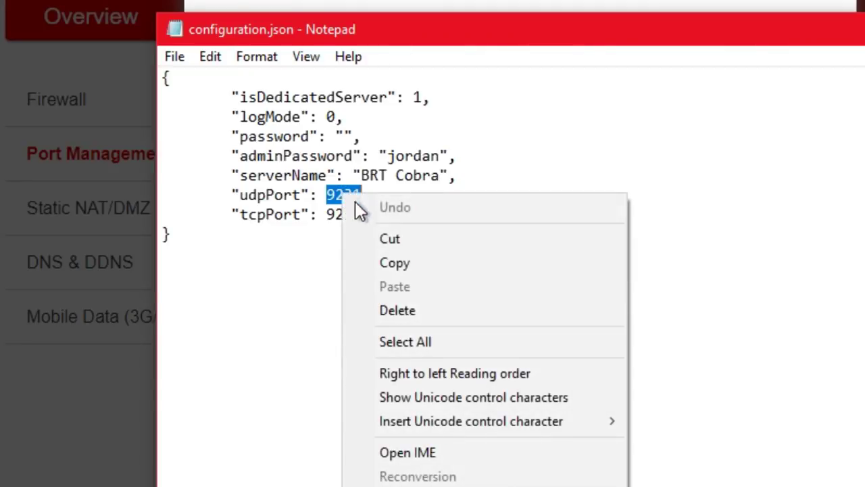
{"action": "left_click", "coordinate": [411, 264]}
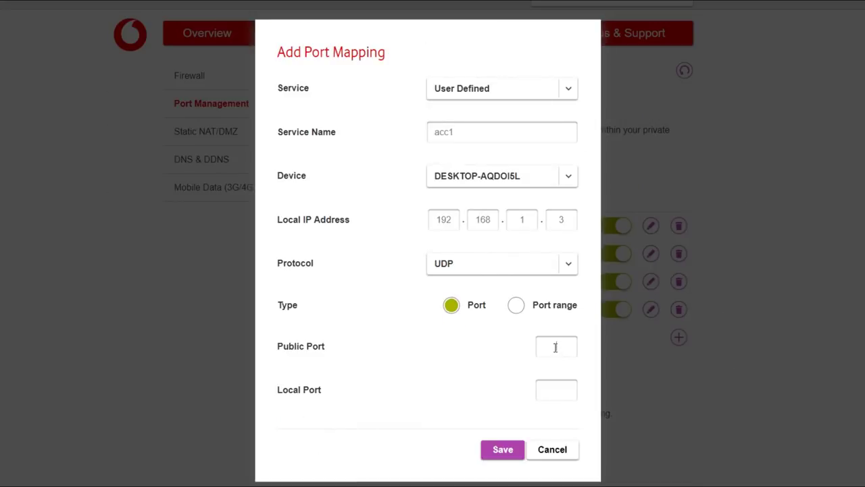
{"action": "left_click", "coordinate": [555, 348]}
{"action": "key", "text": "ctrl+v"}
{"action": "left_click", "coordinate": [552, 390]}
{"action": "key", "text": "ctrl+v"}
{"action": "left_click", "coordinate": [502, 450]}
- Add a new mapping named acc2 forwarding to the desktop PC
{"action": "left_click", "coordinate": [673, 364]}
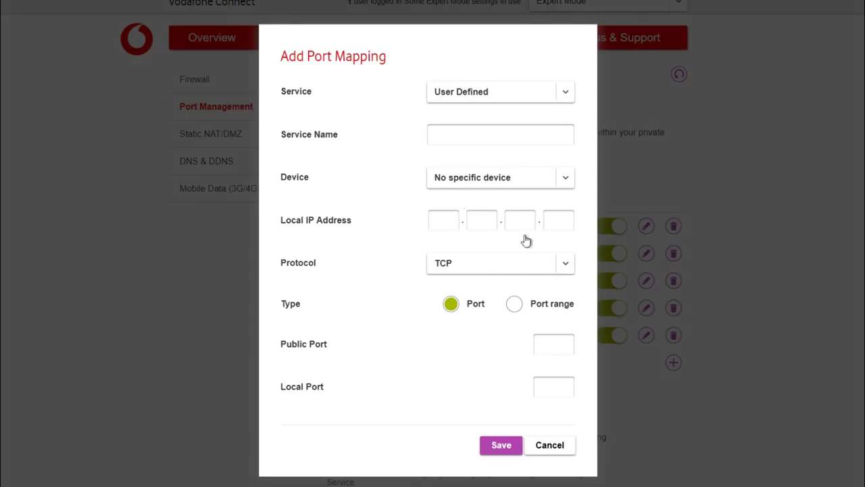
{"action": "left_click", "coordinate": [442, 138]}
{"action": "type", "text": "acc2"}
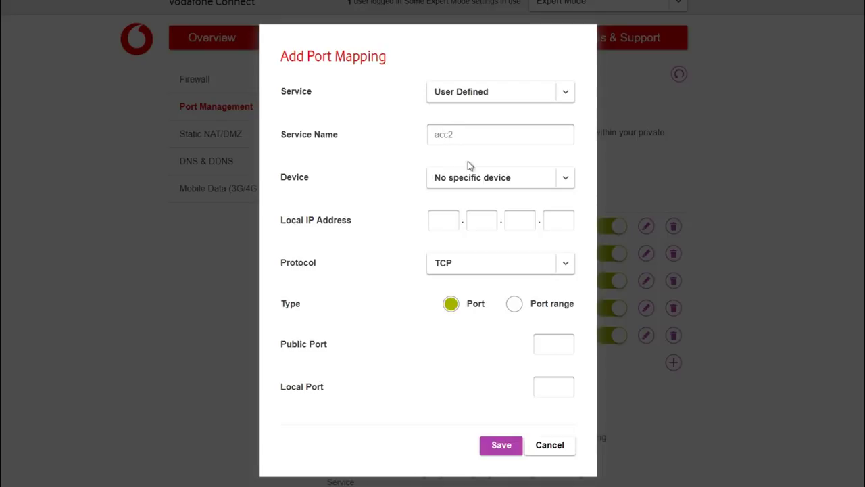
{"action": "left_click", "coordinate": [565, 178]}
{"action": "left_click", "coordinate": [498, 212]}
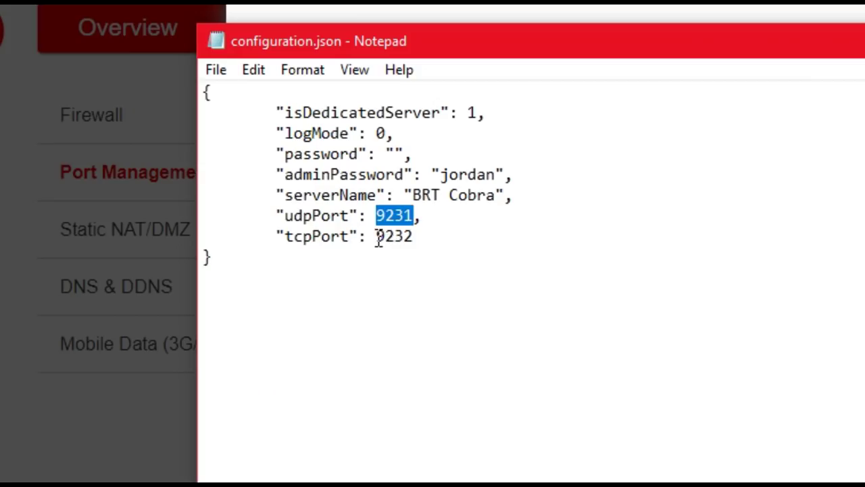
- Copy tcpPort 9232 and enter it as both public and local port
{"action": "left_click_drag", "start_coordinate": [376, 236], "coordinate": [412, 237]}
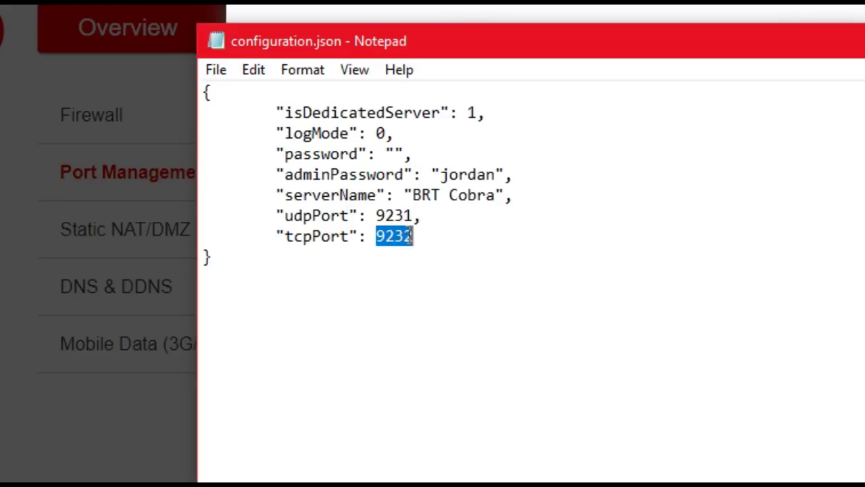
{"action": "right_click", "coordinate": [392, 236]}
{"action": "left_click", "coordinate": [446, 307]}
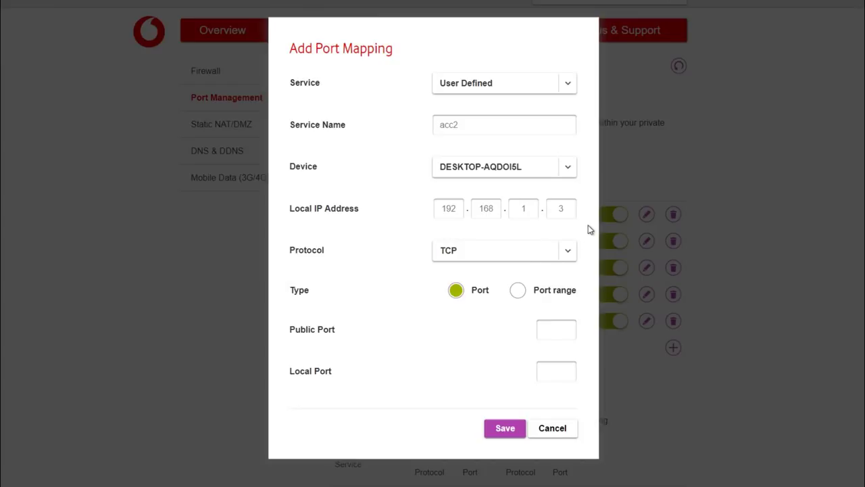
{"action": "left_click", "coordinate": [557, 333]}
{"action": "key", "text": "ctrl+v"}
{"action": "left_click", "coordinate": [554, 372]}
{"action": "key", "text": "ctrl+v"}
- Save the acc2 mapping and apply the router's port-mapping changes
{"action": "left_click", "coordinate": [503, 428]}
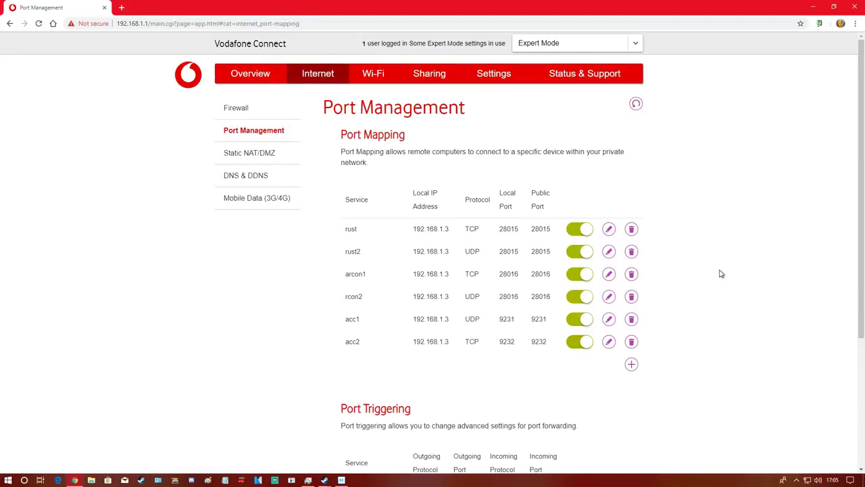
{"action": "scroll", "coordinate": [717, 313], "scroll_direction": "down", "scroll_amount": 3}
{"action": "left_click", "coordinate": [574, 392]}
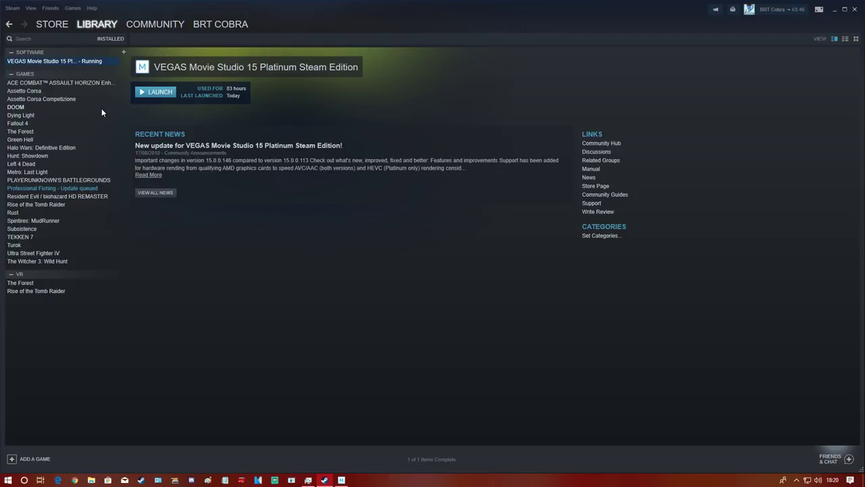
- Open Assetto Corsa Competizione's Steam properties at the Local Files section
{"action": "left_click", "coordinate": [47, 101]}
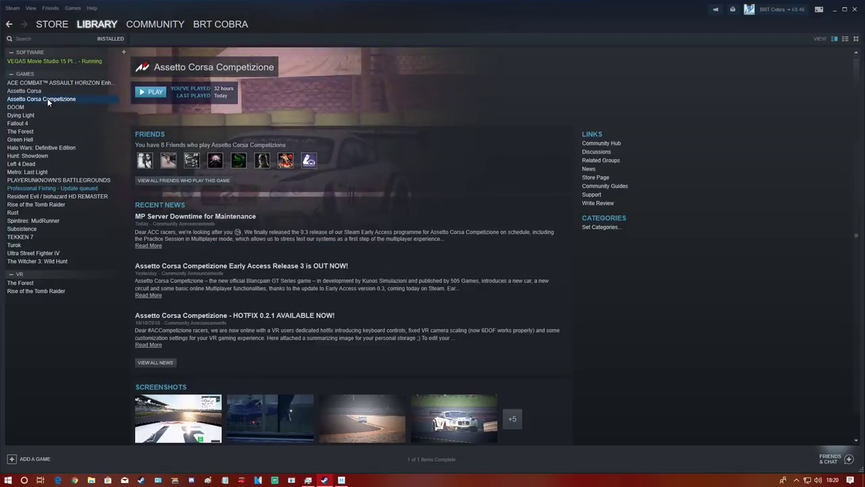
{"action": "right_click", "coordinate": [47, 100]}
{"action": "left_click", "coordinate": [130, 233]}
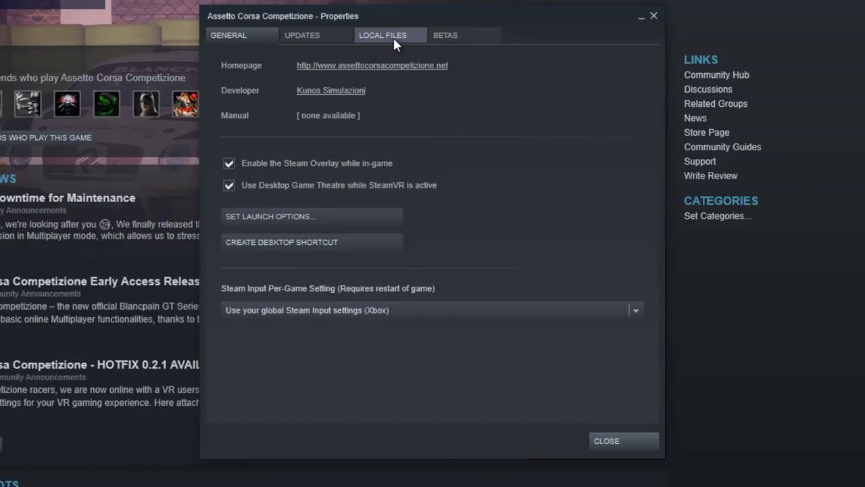
{"action": "left_click", "coordinate": [623, 132]}
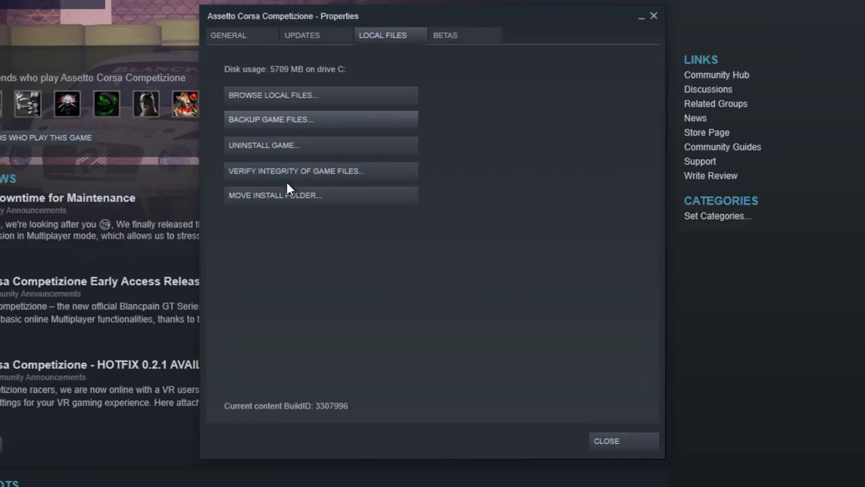
- Go into the game's server\cfg folder and open configuration.json
{"action": "left_click", "coordinate": [295, 96]}
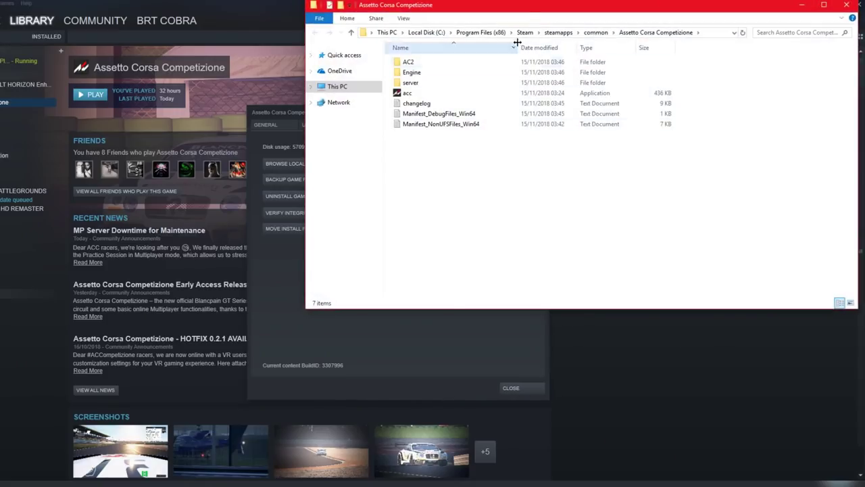
{"action": "left_click_drag", "start_coordinate": [521, 7], "coordinate": [301, 91]}
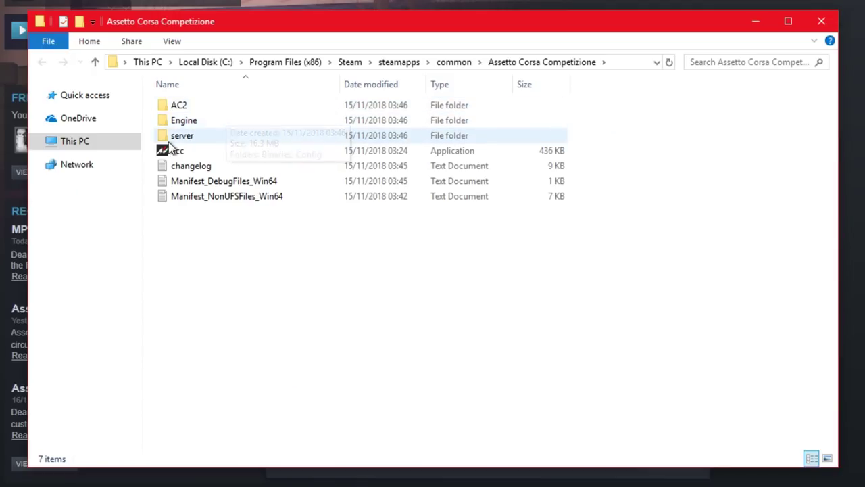
{"action": "left_click", "coordinate": [184, 138]}
{"action": "double_click", "coordinate": [191, 136]}
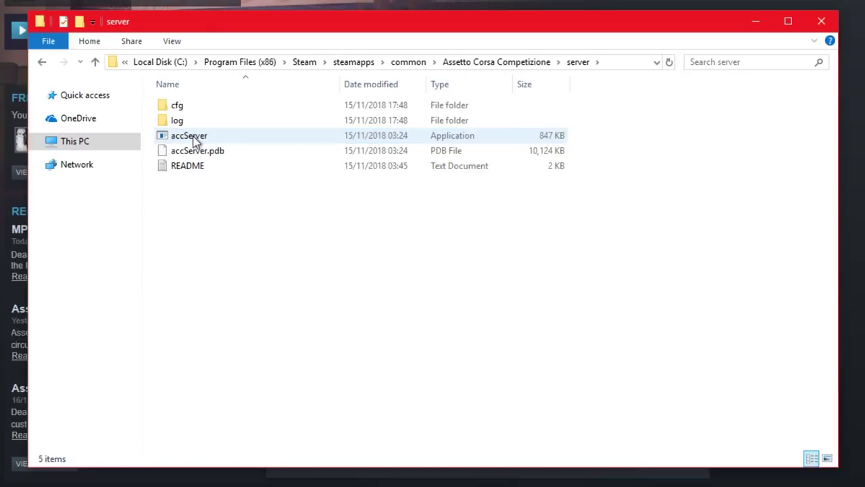
{"action": "double_click", "coordinate": [190, 106]}
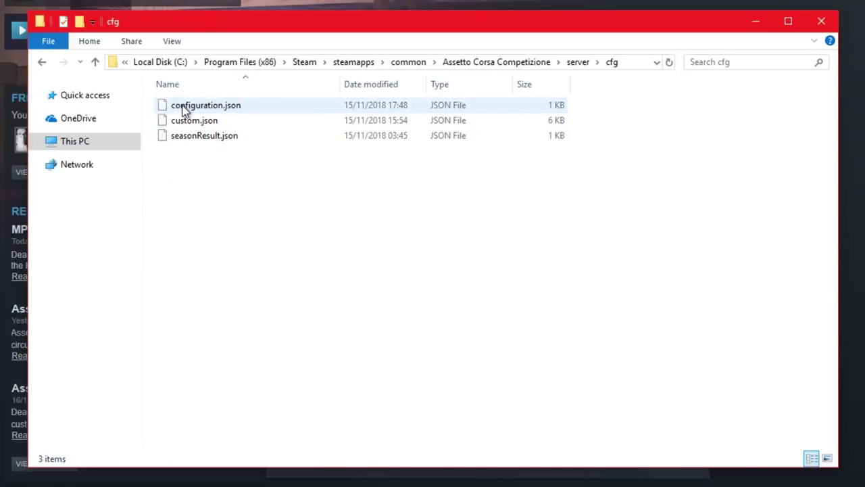
{"action": "left_click", "coordinate": [189, 107]}
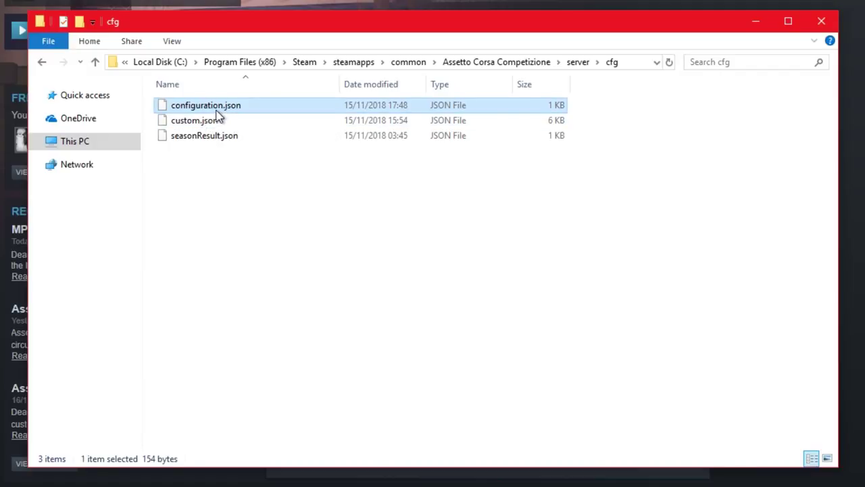
{"action": "double_click", "coordinate": [201, 107]}
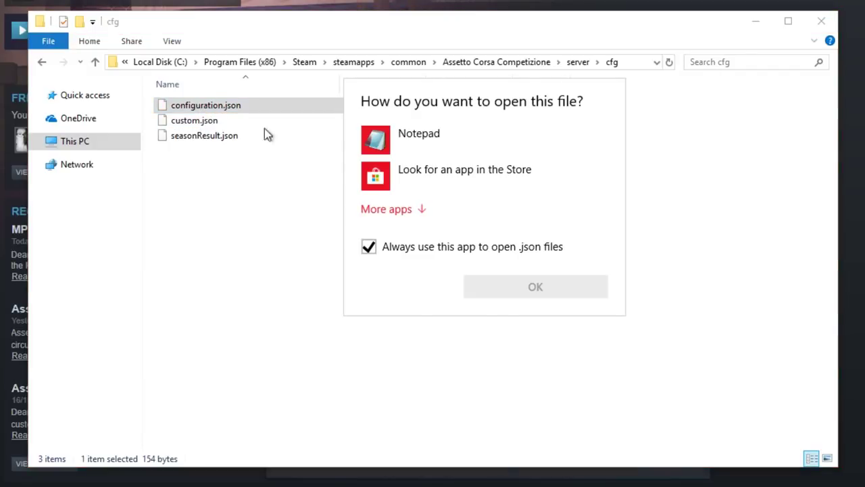
- Open configuration.json in Notepad, type a join password, then erase it so the value stays blank
{"action": "left_click", "coordinate": [422, 142]}
{"action": "left_click", "coordinate": [521, 295]}
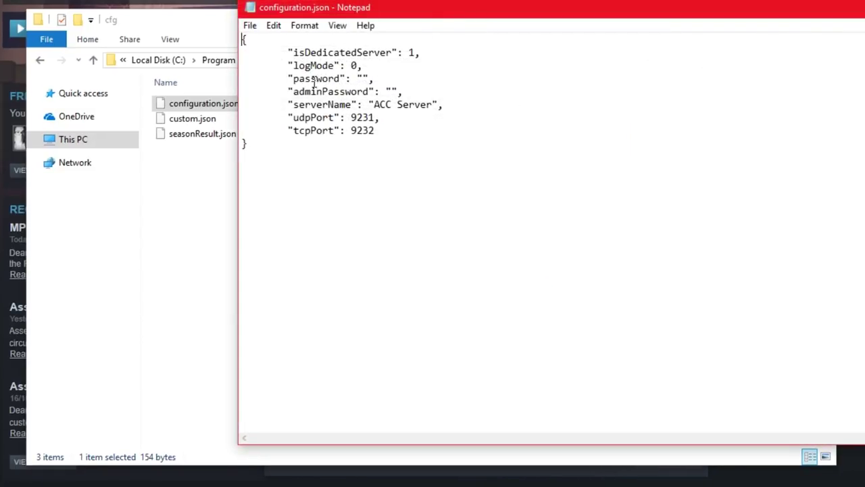
{"action": "left_click_drag", "start_coordinate": [293, 79], "coordinate": [342, 79]}
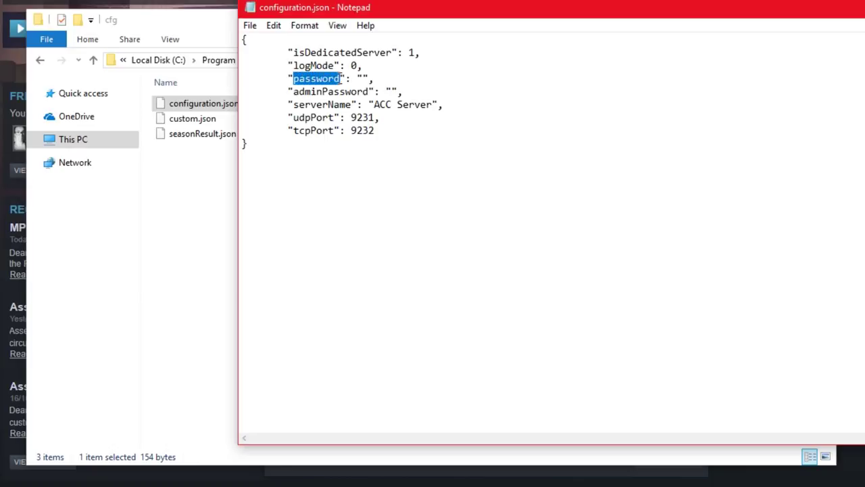
{"action": "left_click", "coordinate": [349, 238]}
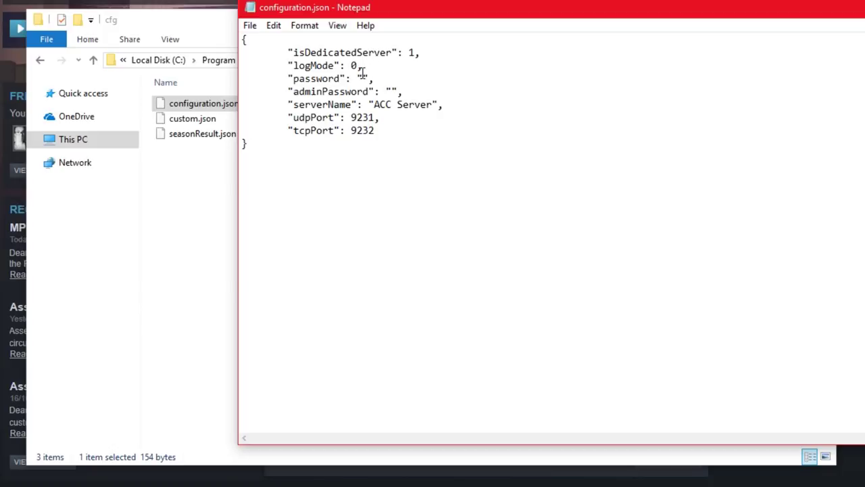
{"action": "left_click_drag", "start_coordinate": [369, 78], "coordinate": [410, 79]}
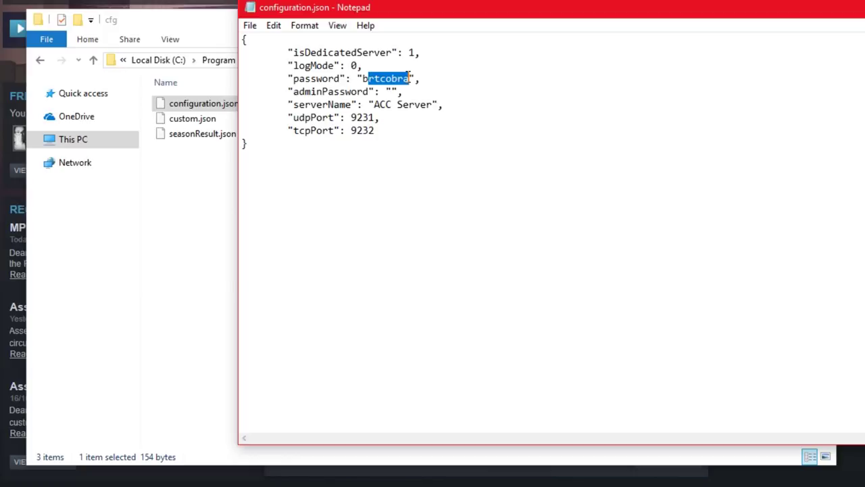
{"action": "key", "text": "BackSpace"}
{"action": "key", "text": "BackSpace"}
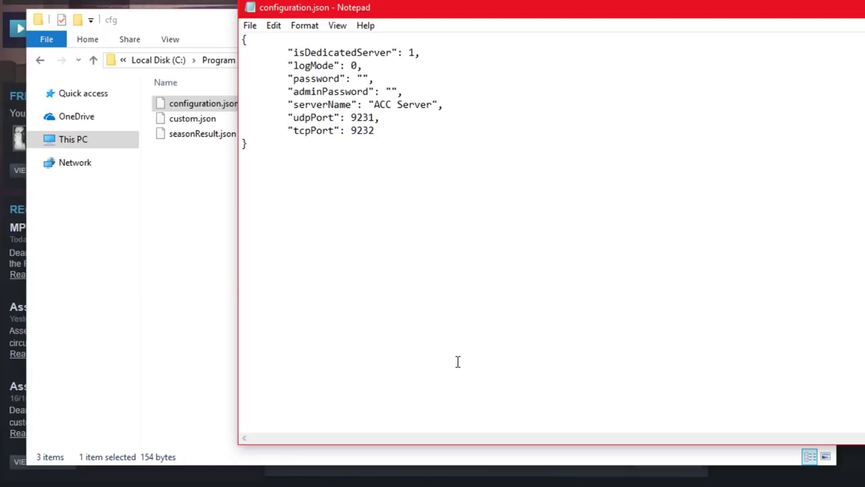
- Enter an admin password in the adminPassword value of configuration.json
{"action": "double_click", "coordinate": [367, 78]}
{"action": "left_click", "coordinate": [456, 261]}
{"action": "left_click", "coordinate": [392, 90]}
{"action": "left_click_drag", "start_coordinate": [444, 91], "coordinate": [391, 91]}
{"action": "left_click", "coordinate": [405, 194]}
- Rename serverName from 'ACC Server' to 'BRT Cobra' and save the file on closing
{"action": "left_click_drag", "start_coordinate": [375, 102], "coordinate": [433, 103]}
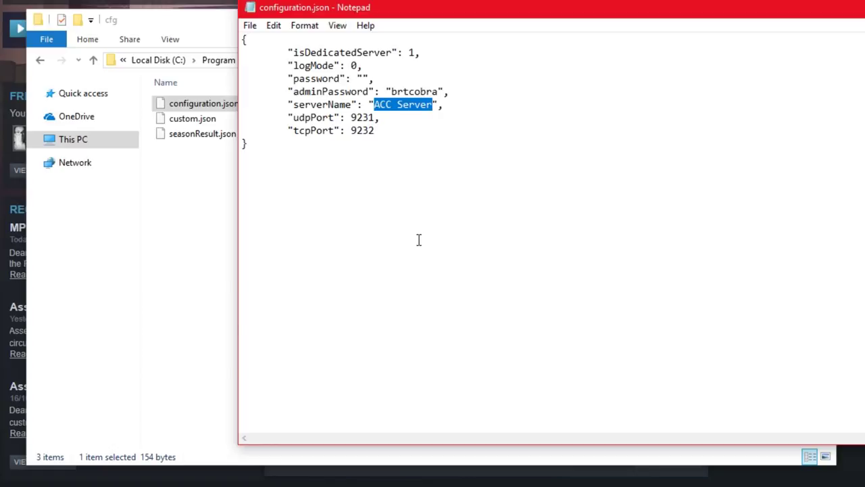
{"action": "key", "text": "BackSpace"}
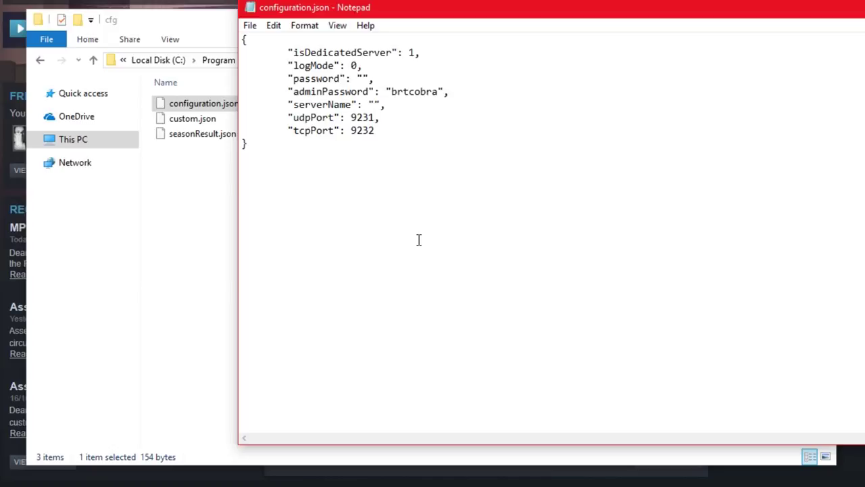
{"action": "type", "text": "BRT Cobra"}
{"action": "key", "text": "alt+F4"}
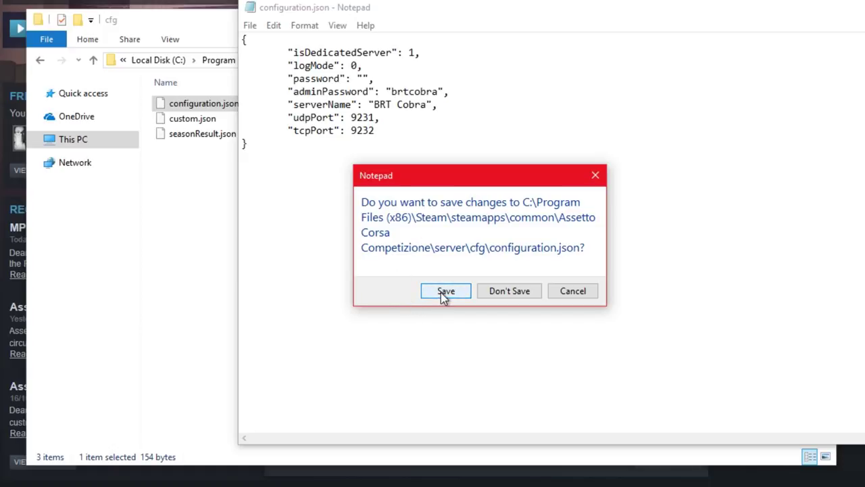
{"action": "left_click", "coordinate": [444, 292]}
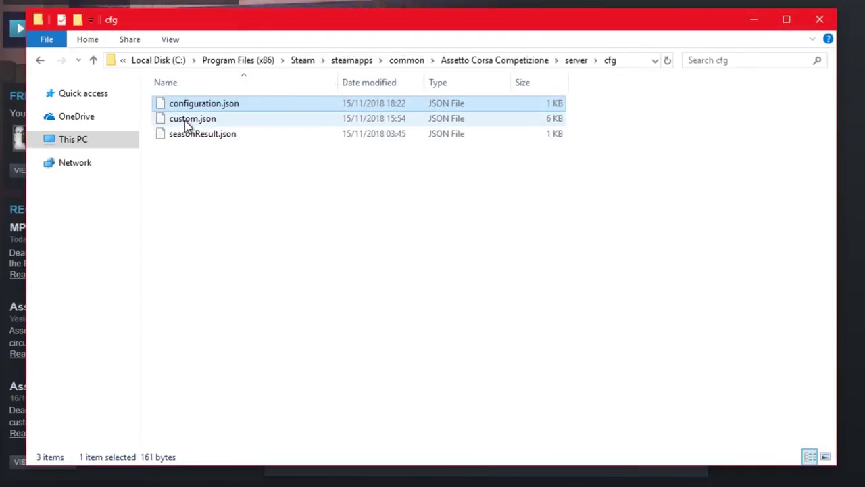
- Open custom.json with Notepad and scroll through its rules, gameplay, assists and weather settings
{"action": "left_click", "coordinate": [202, 123]}
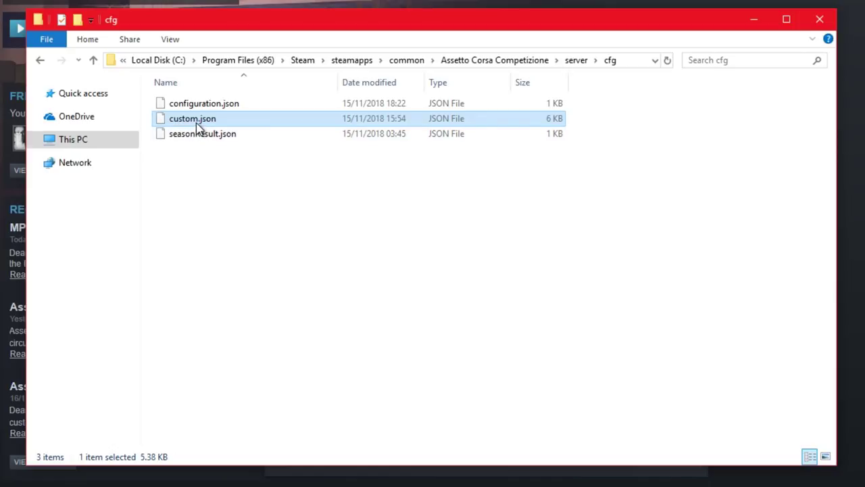
{"action": "double_click", "coordinate": [196, 122]}
{"action": "left_click", "coordinate": [389, 128]}
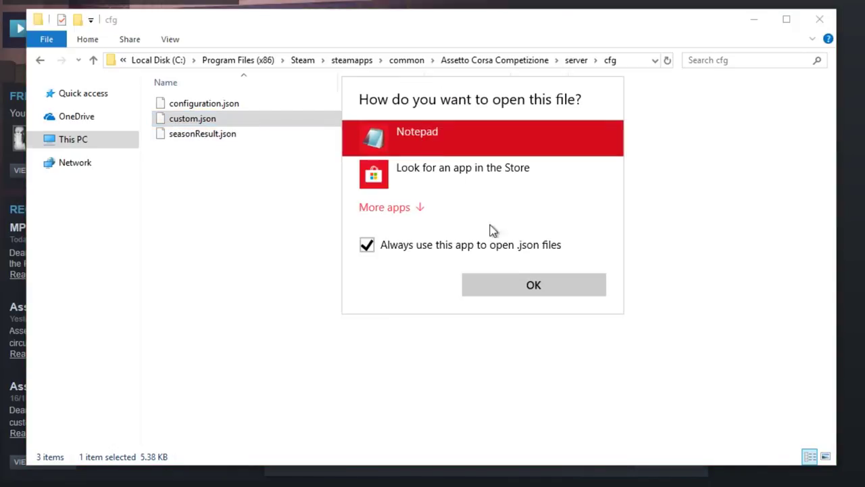
{"action": "left_click", "coordinate": [527, 286]}
{"action": "scroll", "coordinate": [401, 164], "scroll_direction": "down", "scroll_amount": 12}
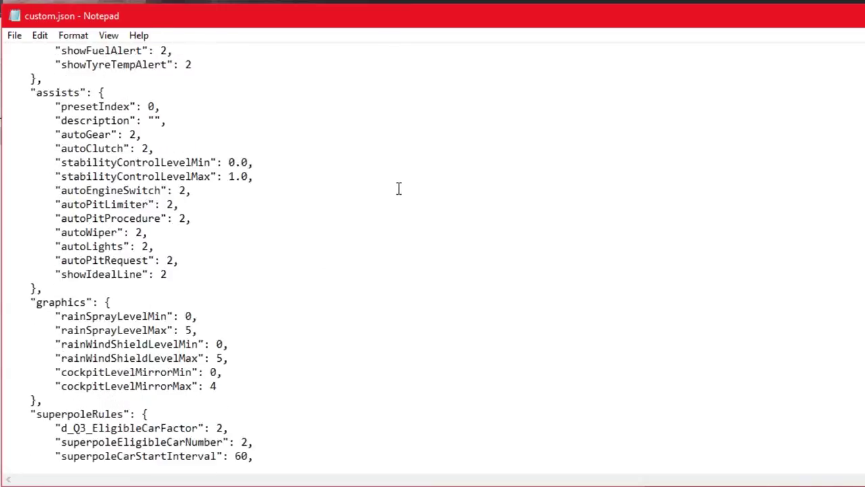
{"action": "scroll", "coordinate": [388, 200], "scroll_direction": "down", "scroll_amount": 20}
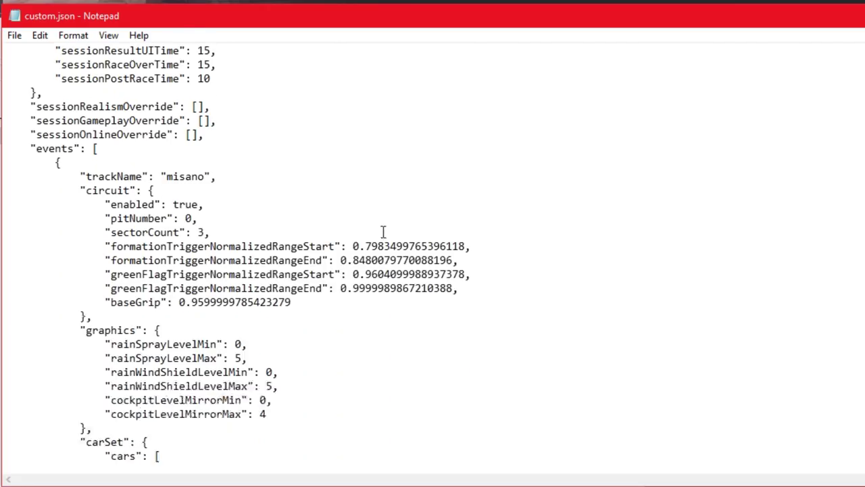
{"action": "scroll", "coordinate": [364, 243], "scroll_direction": "down", "scroll_amount": 5}
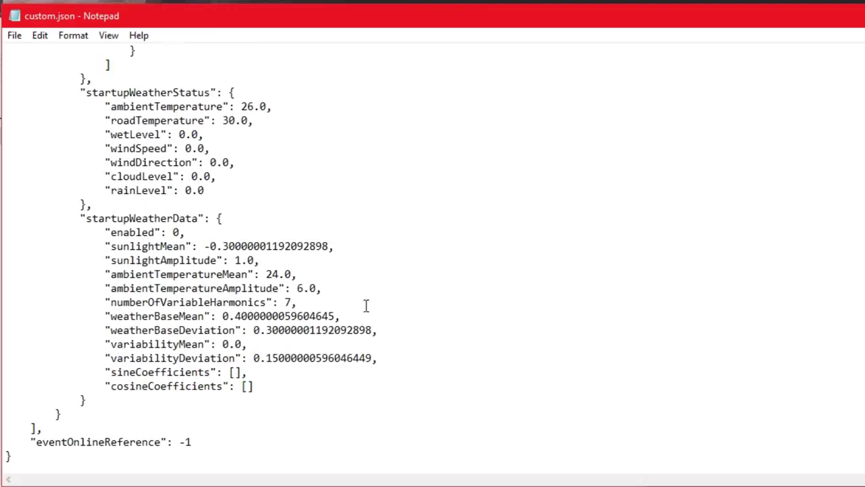
{"action": "scroll", "coordinate": [432, 257], "scroll_direction": "up", "scroll_amount": 20}
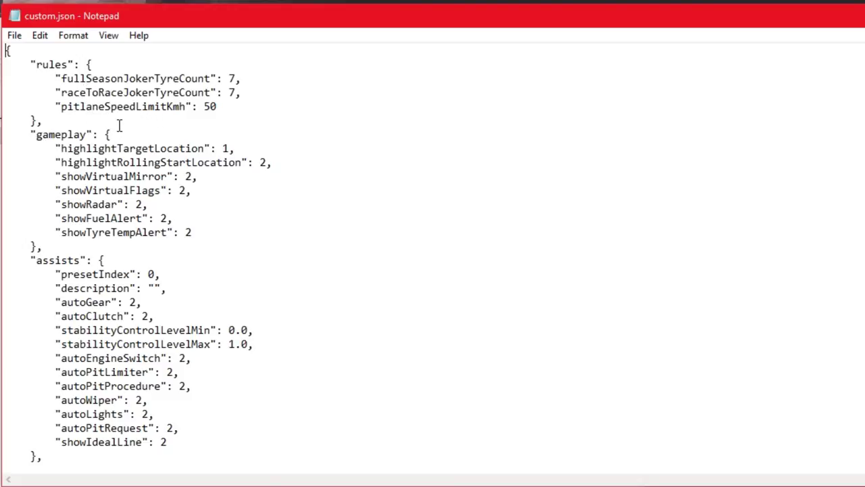
- Change pitlaneSpeedLimitKmh from 50 to 0
{"action": "left_click", "coordinate": [217, 106]}
{"action": "key", "text": "BackSpace"}
{"action": "key", "text": "BackSpace"}
{"action": "type", "text": "0"}
{"action": "left_click", "coordinate": [236, 145]}
{"action": "scroll", "coordinate": [424, 138], "scroll_direction": "down", "scroll_amount": 1}
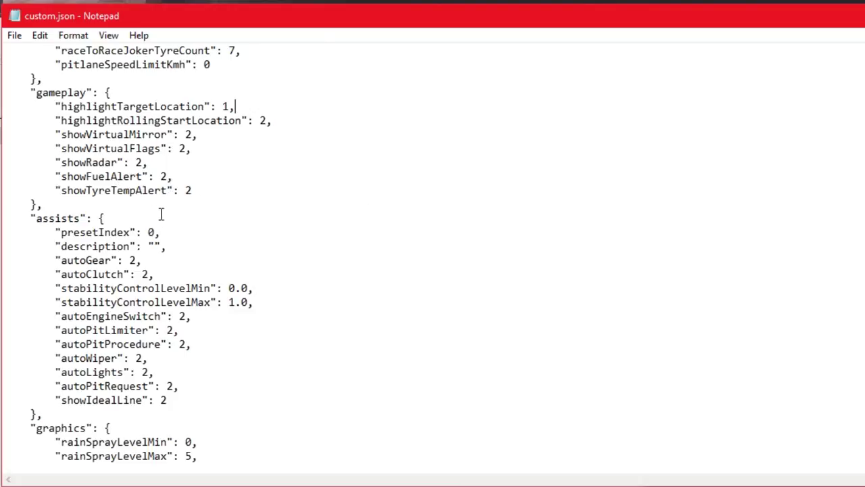
{"action": "scroll", "coordinate": [406, 196], "scroll_direction": "down", "scroll_amount": 3}
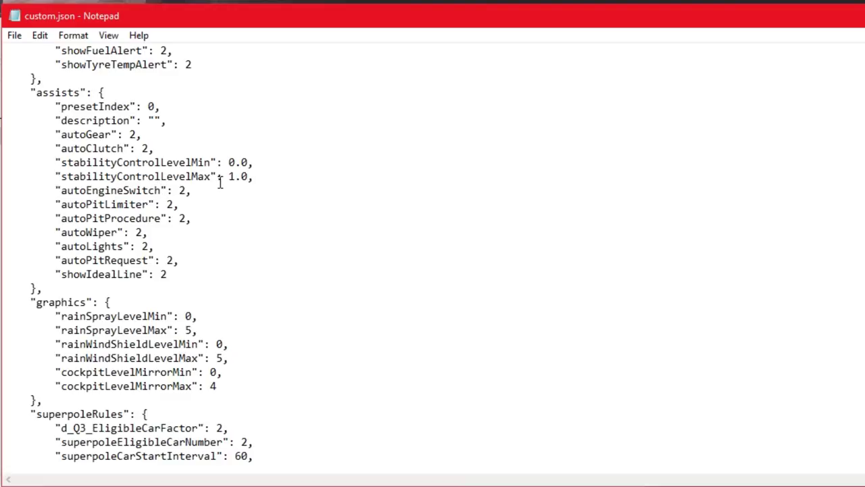
- Change stabilityControlLevelMax from 1.0 to 0.0
{"action": "left_click", "coordinate": [232, 175]}
{"action": "key", "text": "BackSpace"}
{"action": "type", "text": "0"}
{"action": "left_click", "coordinate": [442, 146]}
{"action": "left_click", "coordinate": [271, 178]}
{"action": "left_click_drag", "start_coordinate": [67, 175], "coordinate": [248, 177]}
{"action": "left_click", "coordinate": [414, 179]}
{"action": "scroll", "coordinate": [318, 241], "scroll_direction": "down", "scroll_amount": 2}
- Set rainSprayLevelMin (0) and rainSprayLevelMax (5) both to 3 in the graphics block
{"action": "scroll", "coordinate": [314, 230], "scroll_direction": "down", "scroll_amount": 1}
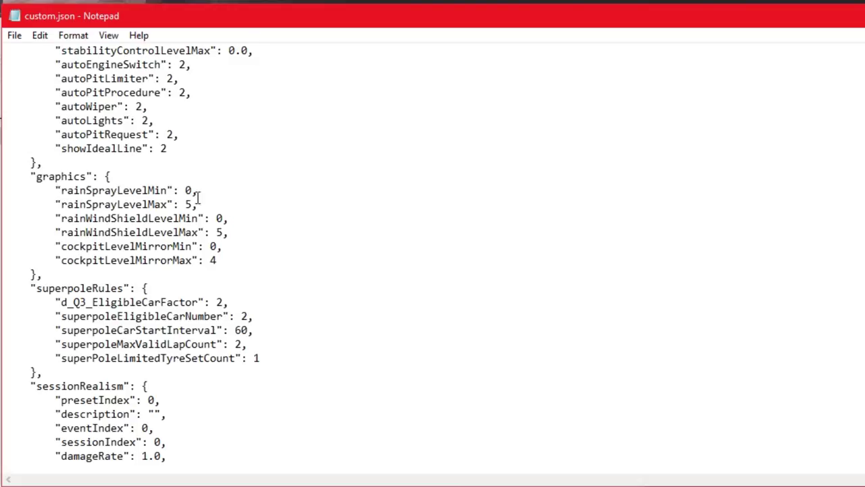
{"action": "left_click_drag", "start_coordinate": [19, 173], "coordinate": [247, 258]}
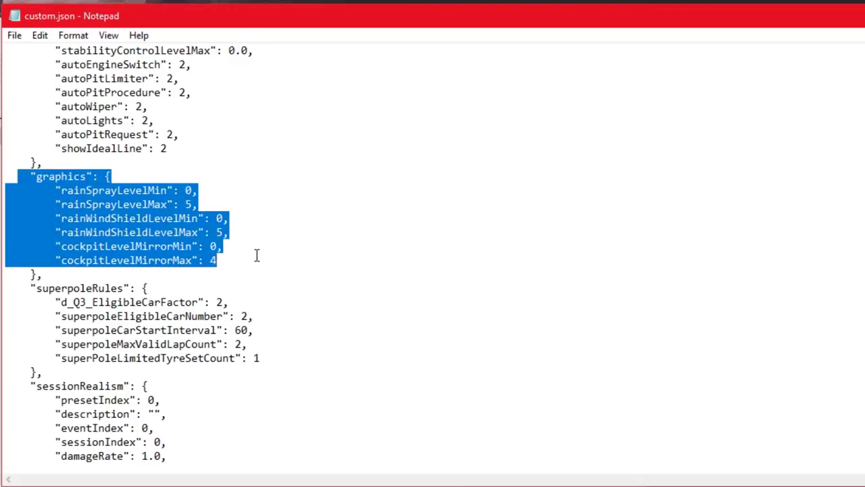
{"action": "left_click", "coordinate": [362, 209]}
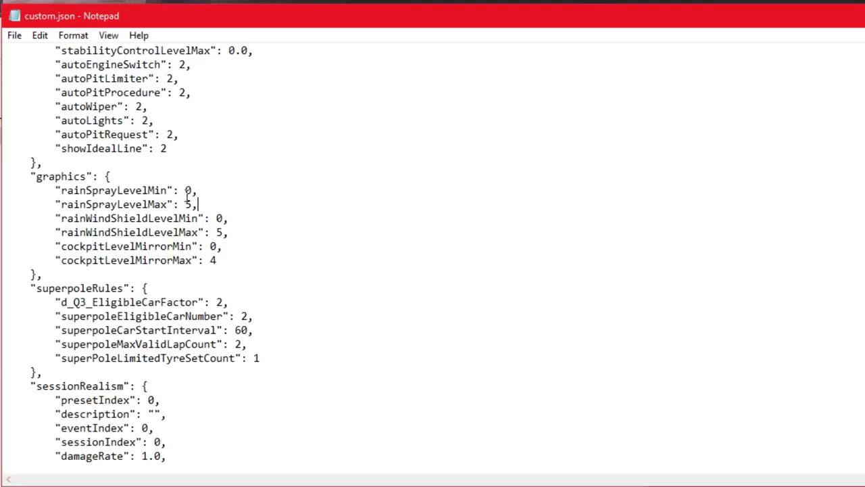
{"action": "left_click", "coordinate": [193, 188]}
{"action": "key", "text": "BackSpace"}
{"action": "type", "text": "3"}
{"action": "key", "text": "BackSpace"}
{"action": "type", "text": "3"}
{"action": "left_click", "coordinate": [416, 193]}
- Set rainWindShieldLevelMin (0) and rainWindShieldLevelMax (5) both to 3
{"action": "left_click", "coordinate": [222, 217]}
{"action": "key", "text": "BackSpace"}
{"action": "type", "text": "3"}
{"action": "left_click", "coordinate": [224, 232]}
{"action": "key", "text": "BackSpace"}
{"action": "type", "text": "3"}
{"action": "left_click", "coordinate": [57, 218]}
{"action": "left_click_drag", "start_coordinate": [57, 219], "coordinate": [232, 228]}
{"action": "left_click", "coordinate": [303, 227]}
{"action": "scroll", "coordinate": [337, 246], "scroll_direction": "down", "scroll_amount": 1}
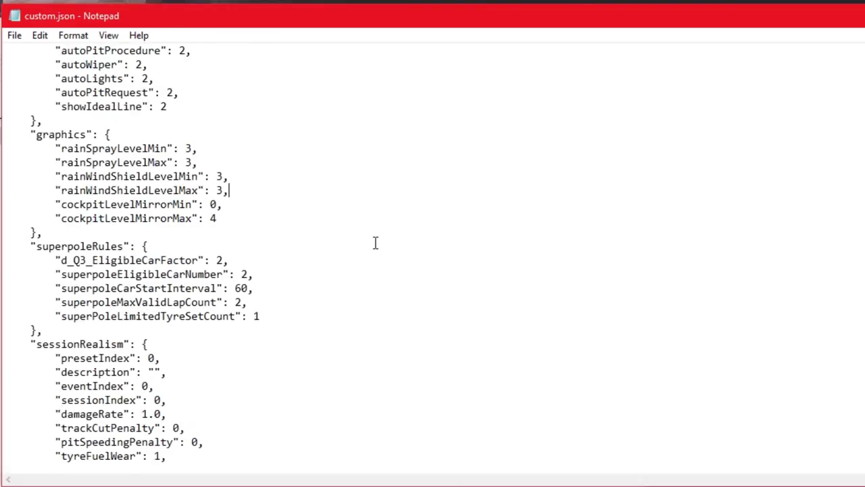
{"action": "scroll", "coordinate": [371, 240], "scroll_direction": "down", "scroll_amount": 1}
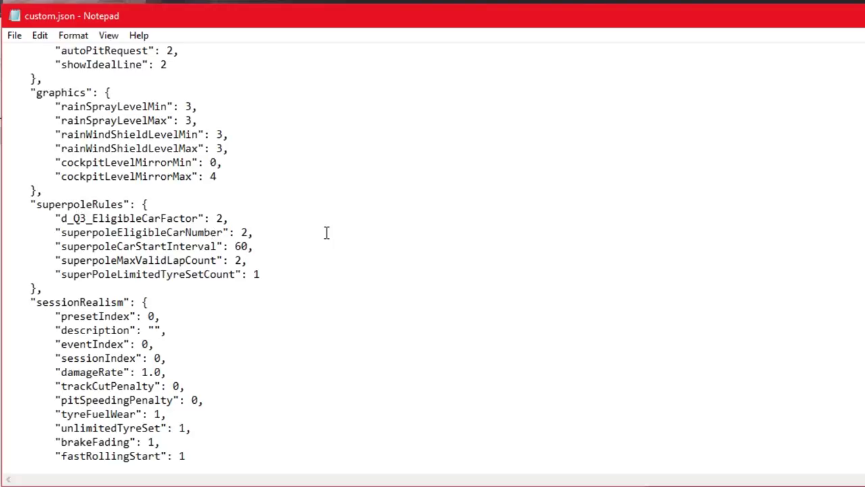
{"action": "scroll", "coordinate": [315, 234], "scroll_direction": "down", "scroll_amount": 2}
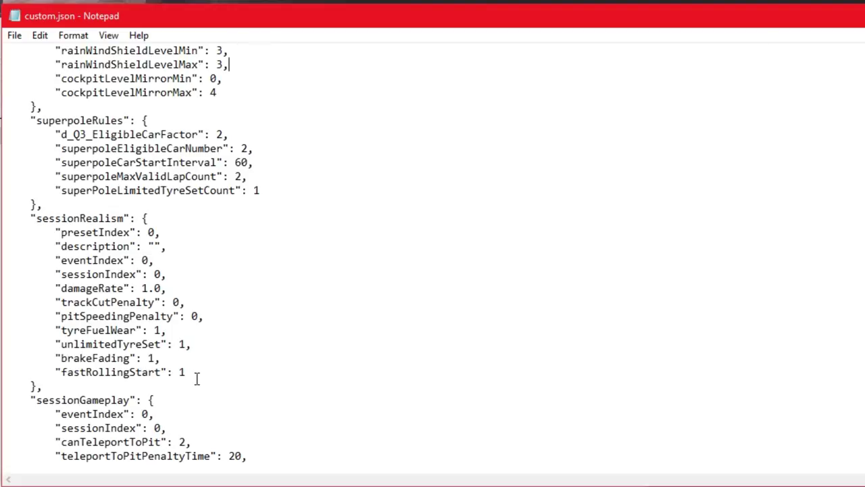
{"action": "scroll", "coordinate": [402, 272], "scroll_direction": "down", "scroll_amount": 4}
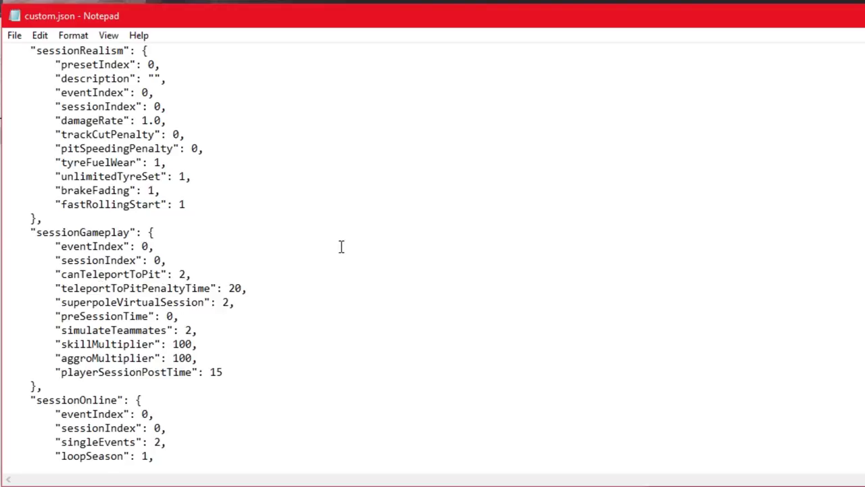
{"action": "scroll", "coordinate": [341, 246], "scroll_direction": "down", "scroll_amount": 4}
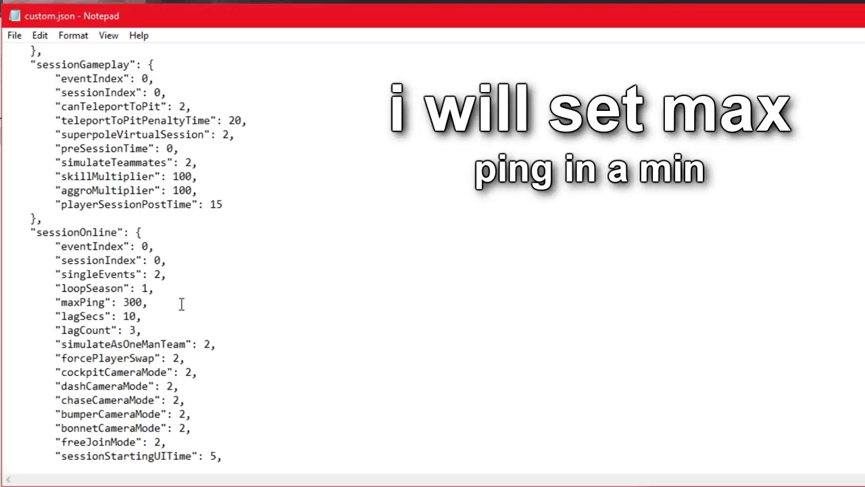
{"action": "scroll", "coordinate": [305, 296], "scroll_direction": "down", "scroll_amount": 1}
{"action": "scroll", "coordinate": [305, 296], "scroll_direction": "down", "scroll_amount": 1}
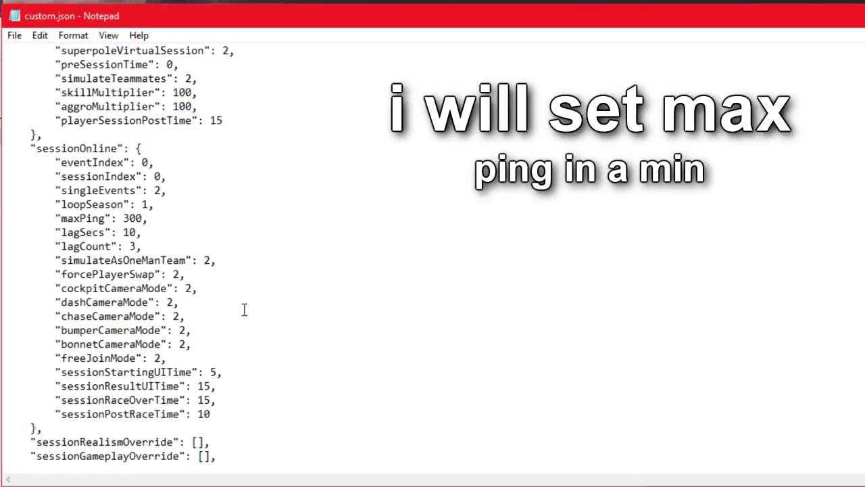
{"action": "scroll", "coordinate": [297, 311], "scroll_direction": "down", "scroll_amount": 1}
{"action": "scroll", "coordinate": [287, 321], "scroll_direction": "down", "scroll_amount": 2}
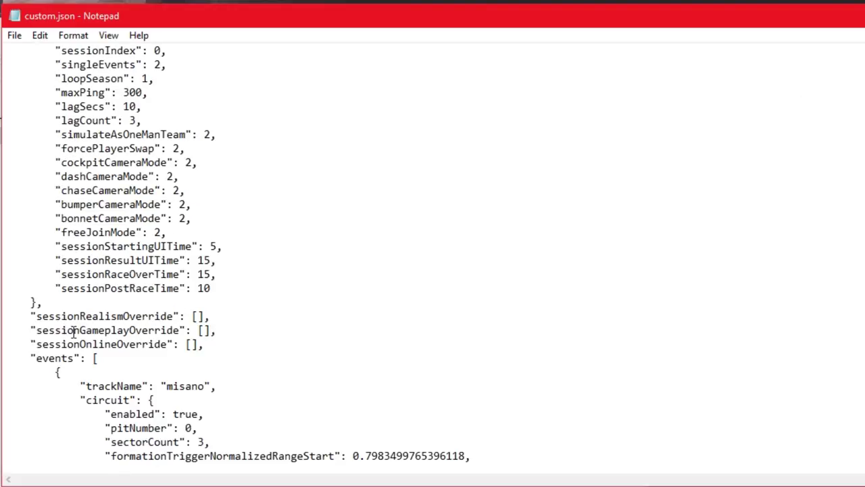
{"action": "scroll", "coordinate": [338, 317], "scroll_direction": "down", "scroll_amount": 1}
{"action": "scroll", "coordinate": [334, 317], "scroll_direction": "down", "scroll_amount": 1}
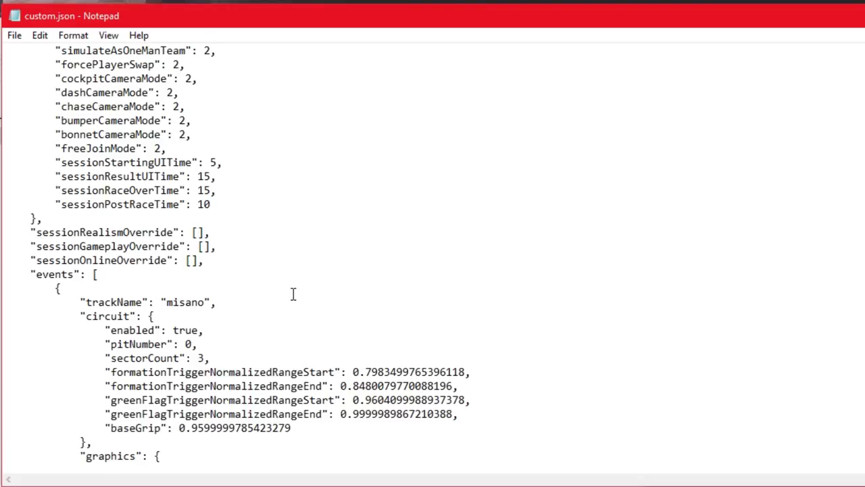
{"action": "scroll", "coordinate": [294, 294], "scroll_direction": "down", "scroll_amount": 4}
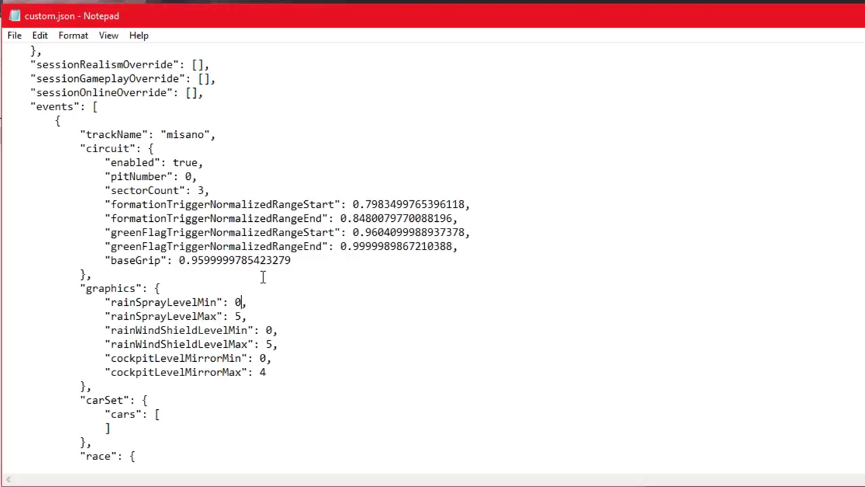
- Set the misano event's rainSprayLevelMin and rainSprayLevelMax to 3
{"action": "key", "text": "BackSpace"}
{"action": "type", "text": "3"}
{"action": "key", "text": "Down"}
{"action": "key", "text": "BackSpace"}
{"action": "type", "text": "3"}
{"action": "scroll", "coordinate": [375, 318], "scroll_direction": "down", "scroll_amount": 1}
- Set the event's rainWindShieldLevelMin and rainWindShieldLevelMax to 3
{"action": "left_click", "coordinate": [273, 288]}
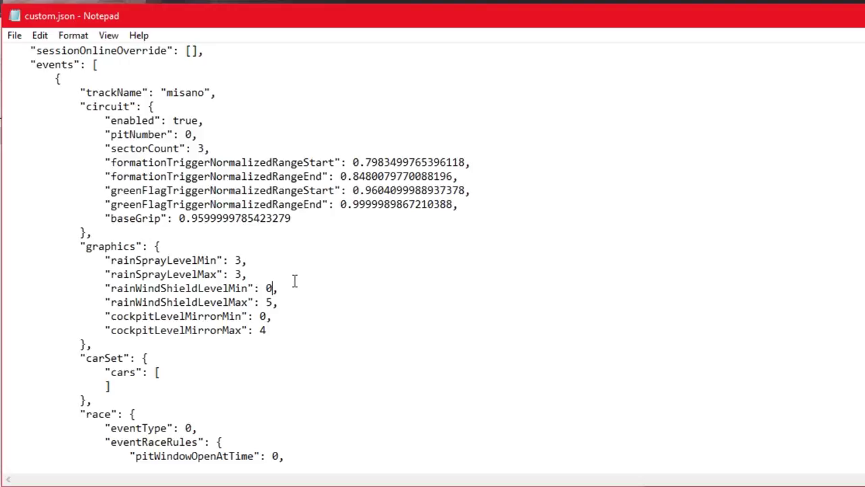
{"action": "key", "text": "BackSpace"}
{"action": "type", "text": "3"}
{"action": "key", "text": "Down"}
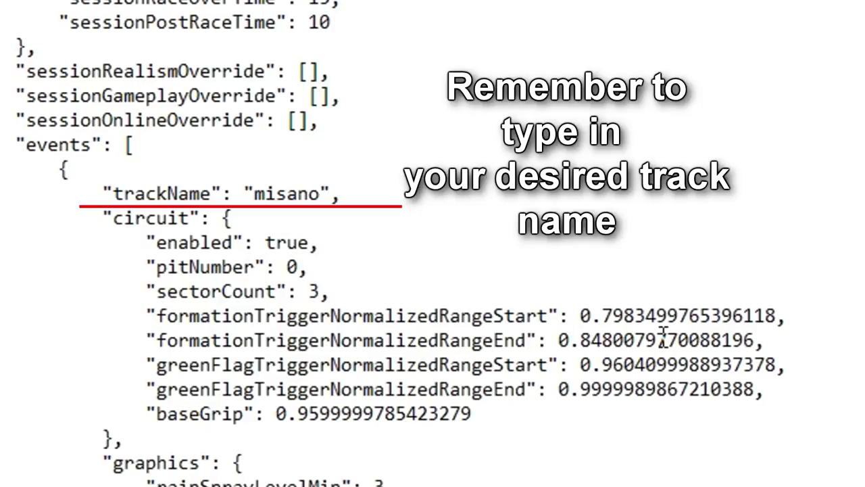
{"action": "key", "text": "BackSpace"}
{"action": "type", "text": "3,"}
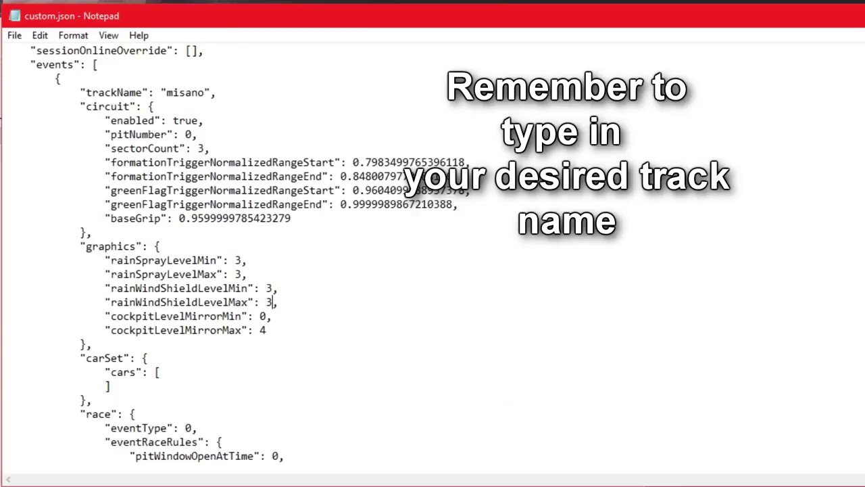
{"action": "scroll", "coordinate": [342, 308], "scroll_direction": "down", "scroll_amount": 2}
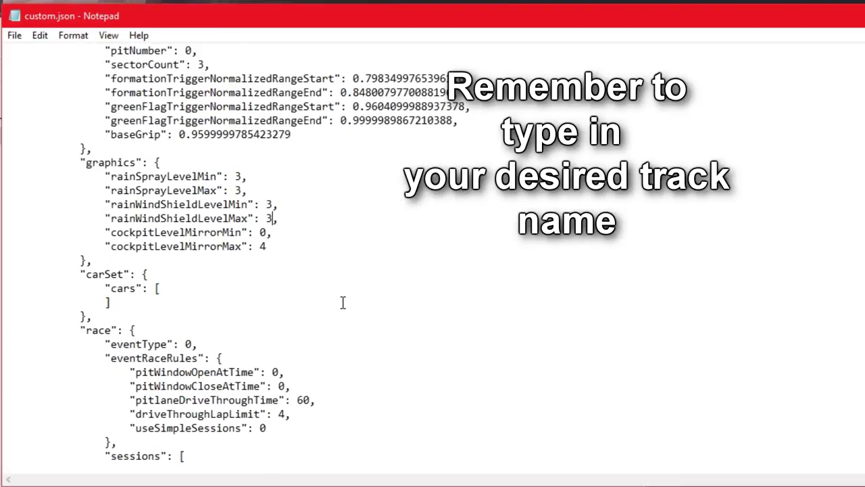
{"action": "scroll", "coordinate": [395, 292], "scroll_direction": "down", "scroll_amount": 1}
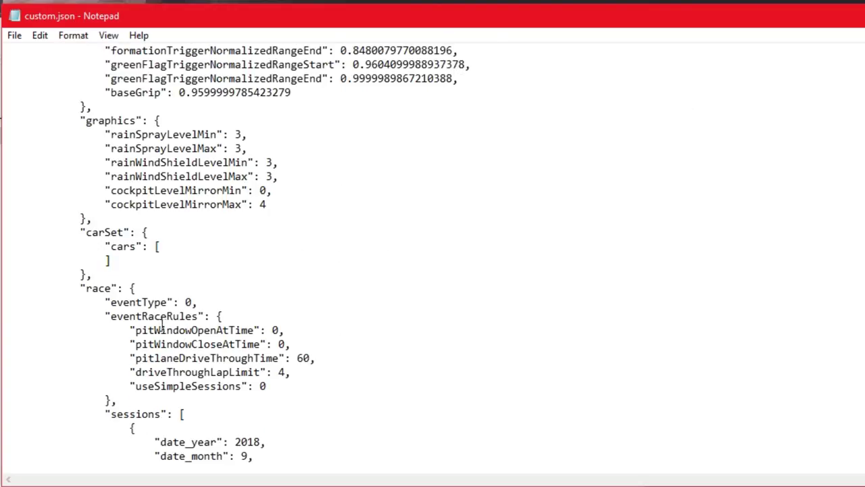
{"action": "scroll", "coordinate": [356, 349], "scroll_direction": "down", "scroll_amount": 1}
{"action": "scroll", "coordinate": [356, 349], "scroll_direction": "down", "scroll_amount": 1}
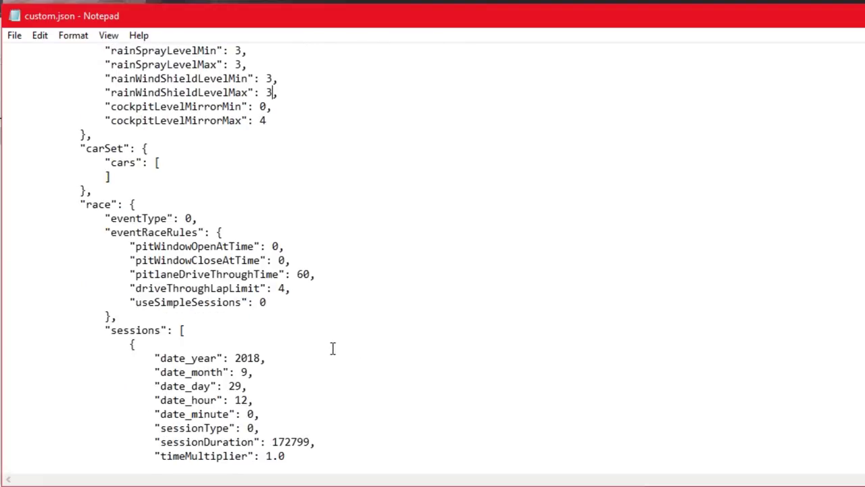
{"action": "left_click_drag", "start_coordinate": [156, 358], "coordinate": [271, 408]}
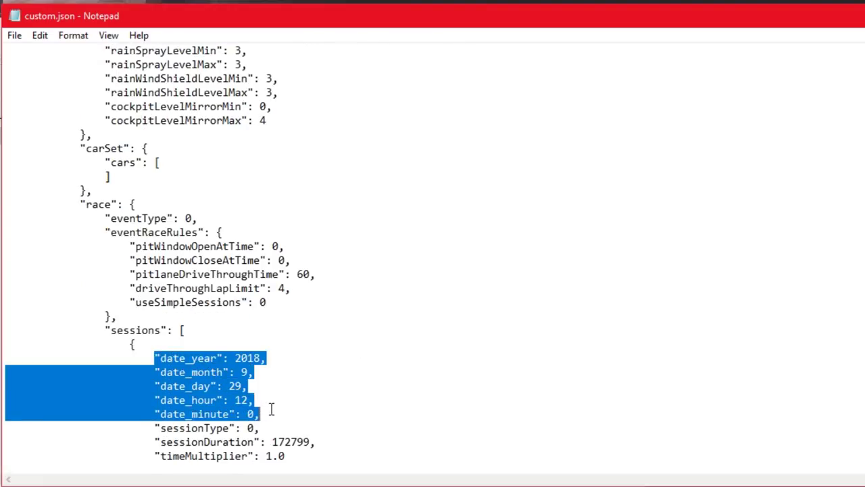
- Replace the race session's date_hour 12 with 8, correcting a mistyped 6
{"action": "scroll", "coordinate": [419, 346], "scroll_direction": "down", "scroll_amount": 1}
{"action": "left_click", "coordinate": [308, 336]}
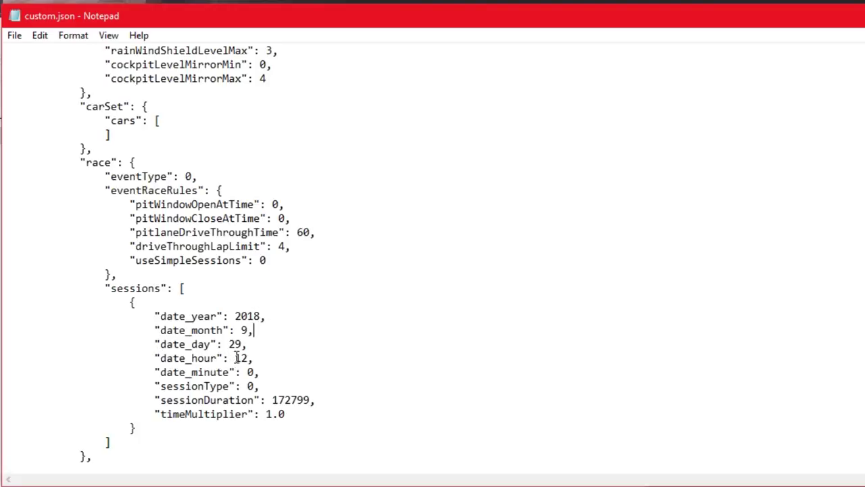
{"action": "left_click_drag", "start_coordinate": [236, 357], "coordinate": [248, 358]}
{"action": "key", "text": "BackSpace"}
{"action": "type", "text": "6"}
{"action": "key", "text": "BackSpace"}
{"action": "type", "text": "8"}
{"action": "scroll", "coordinate": [392, 331], "scroll_direction": "down", "scroll_amount": 1}
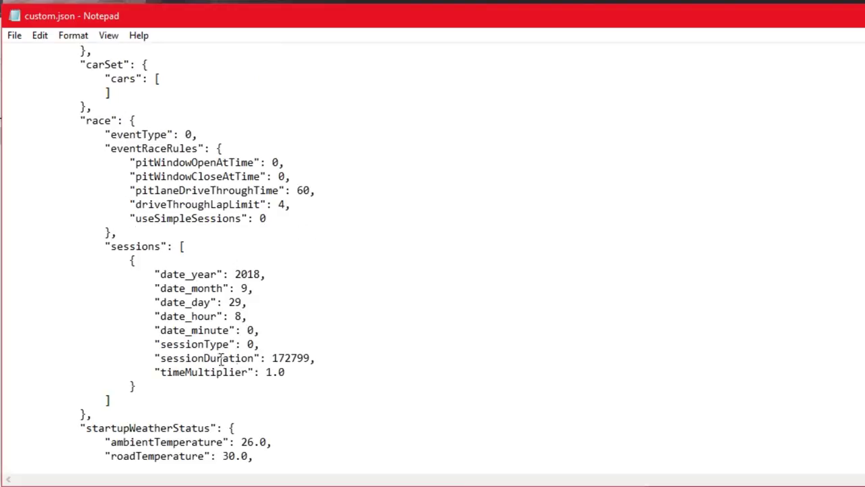
{"action": "left_click_drag", "start_coordinate": [272, 358], "coordinate": [310, 357]}
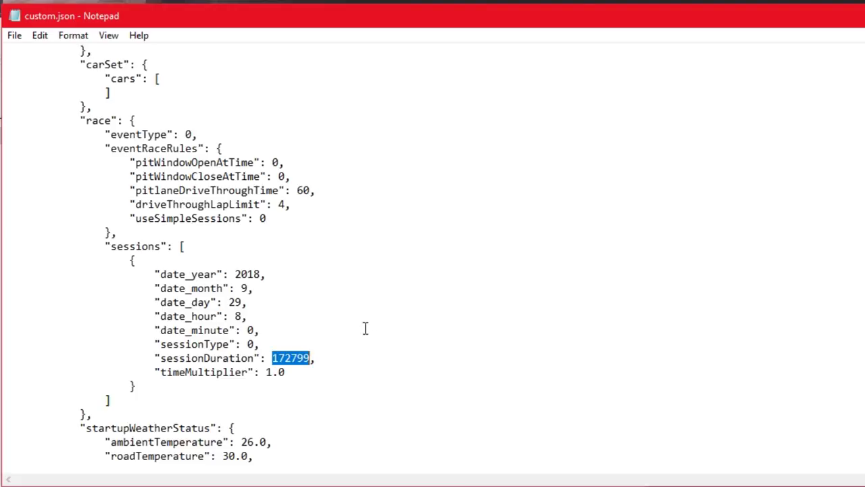
{"action": "left_click", "coordinate": [379, 344]}
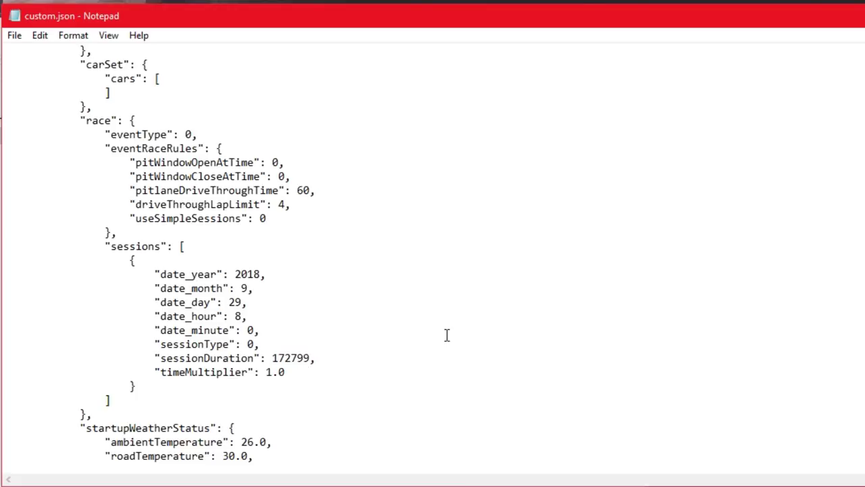
{"action": "scroll", "coordinate": [392, 304], "scroll_direction": "down", "scroll_amount": 3}
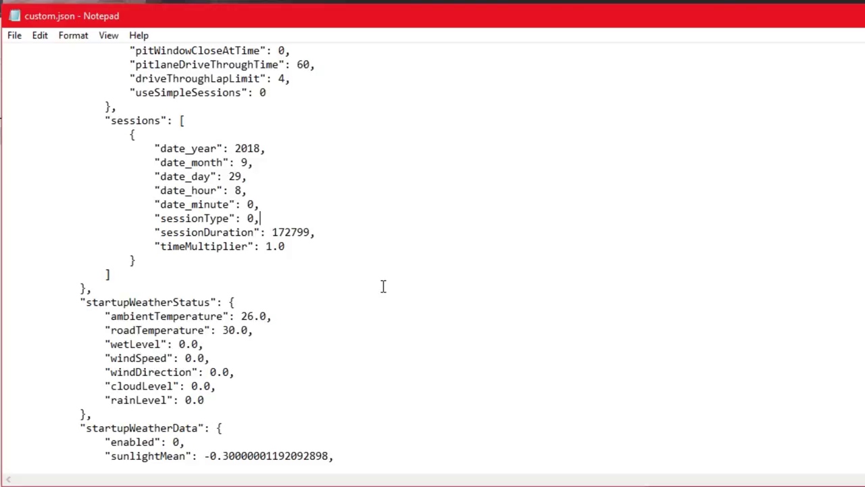
{"action": "scroll", "coordinate": [392, 290], "scroll_direction": "down", "scroll_amount": 1}
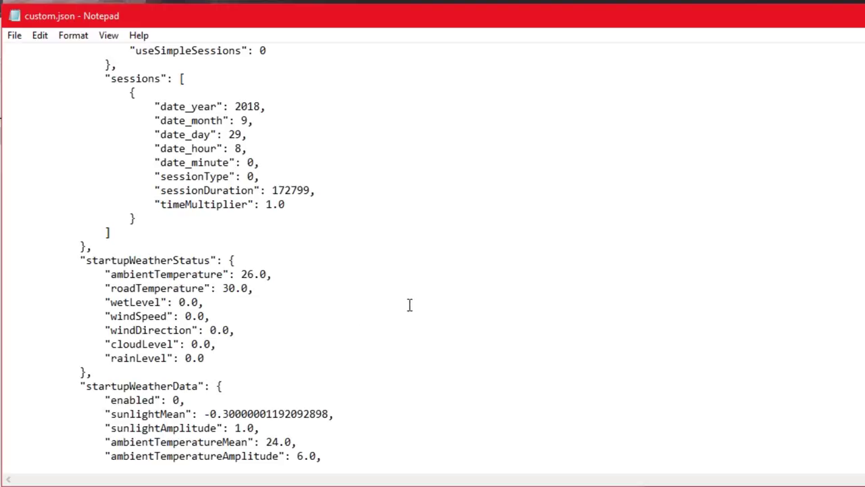
{"action": "scroll", "coordinate": [408, 305], "scroll_direction": "down", "scroll_amount": 1}
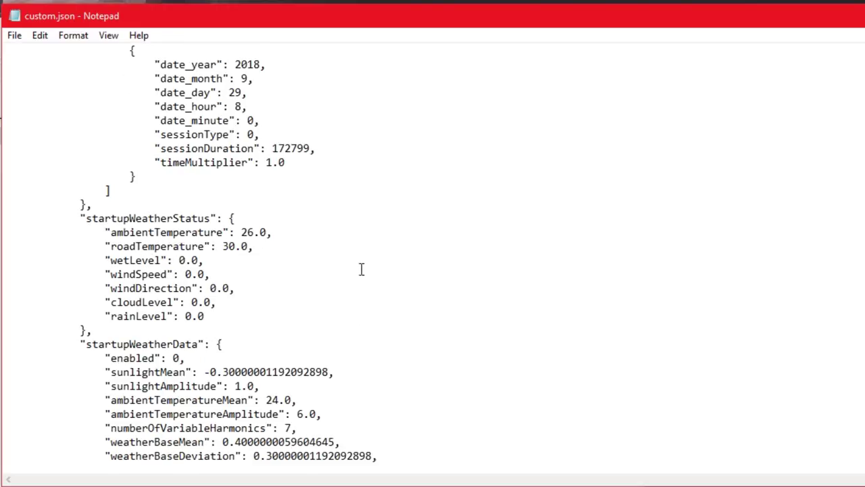
{"action": "scroll", "coordinate": [375, 265], "scroll_direction": "down", "scroll_amount": 3}
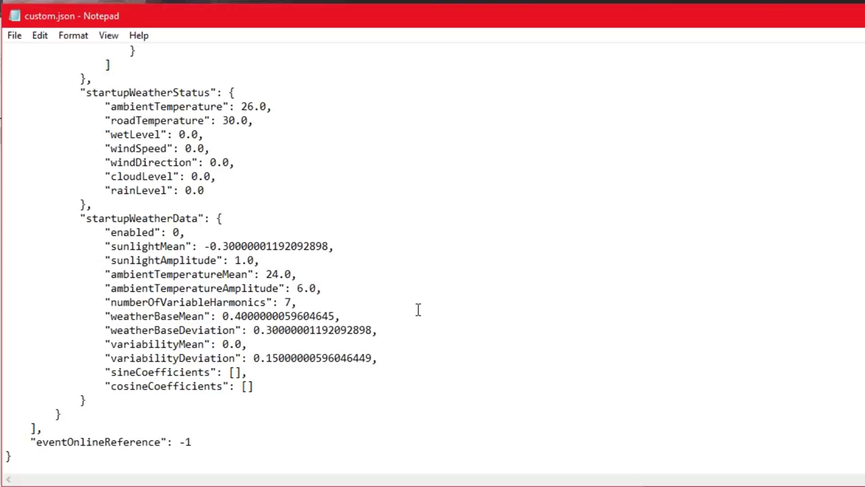
{"action": "scroll", "coordinate": [411, 311], "scroll_direction": "up", "scroll_amount": 5}
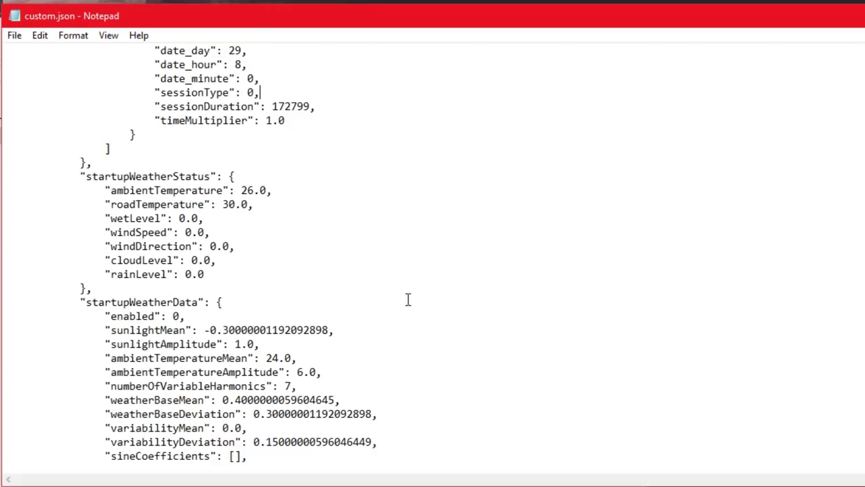
{"action": "scroll", "coordinate": [405, 299], "scroll_direction": "up", "scroll_amount": 9}
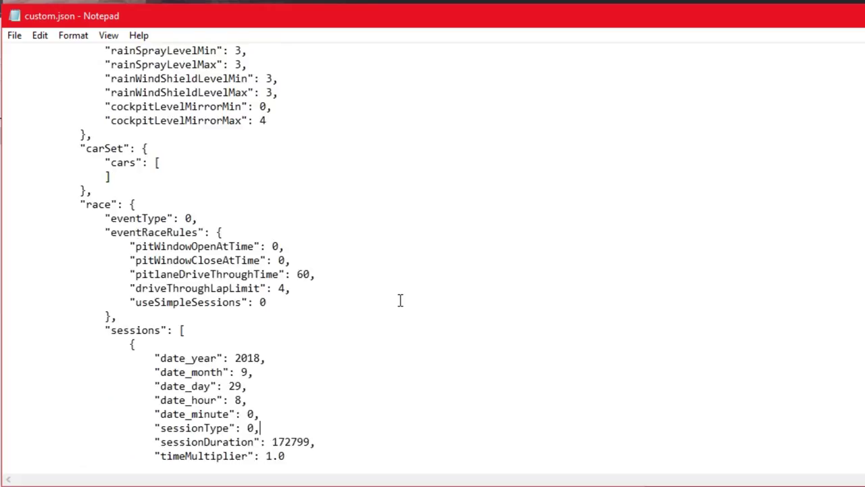
{"action": "scroll", "coordinate": [400, 300], "scroll_direction": "up", "scroll_amount": 13}
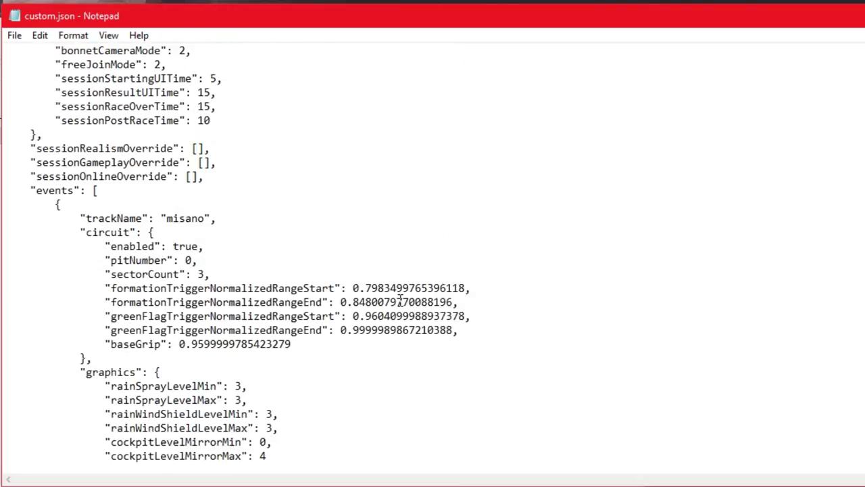
{"action": "scroll", "coordinate": [400, 300], "scroll_direction": "up", "scroll_amount": 2}
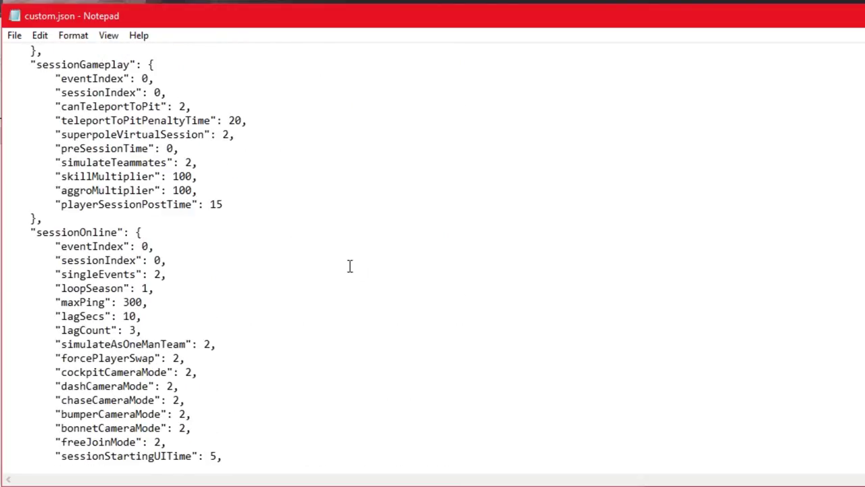
{"action": "scroll", "coordinate": [285, 214], "scroll_direction": "up", "scroll_amount": 10}
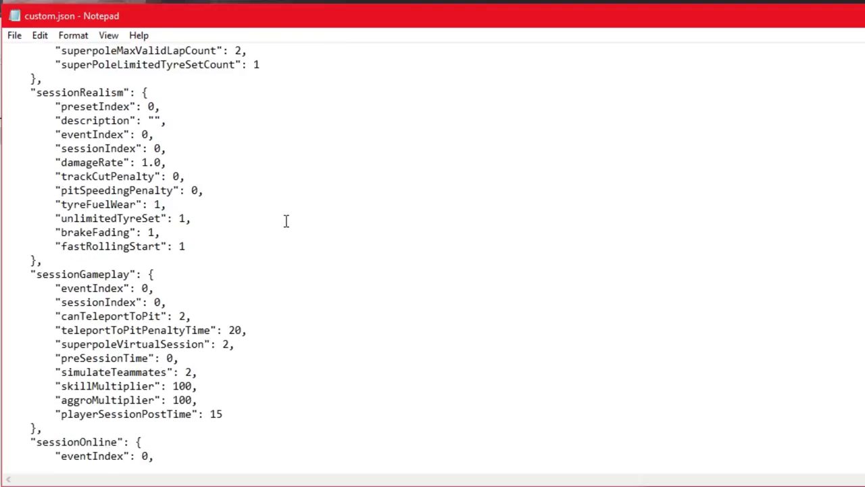
{"action": "scroll", "coordinate": [300, 221], "scroll_direction": "up", "scroll_amount": 2}
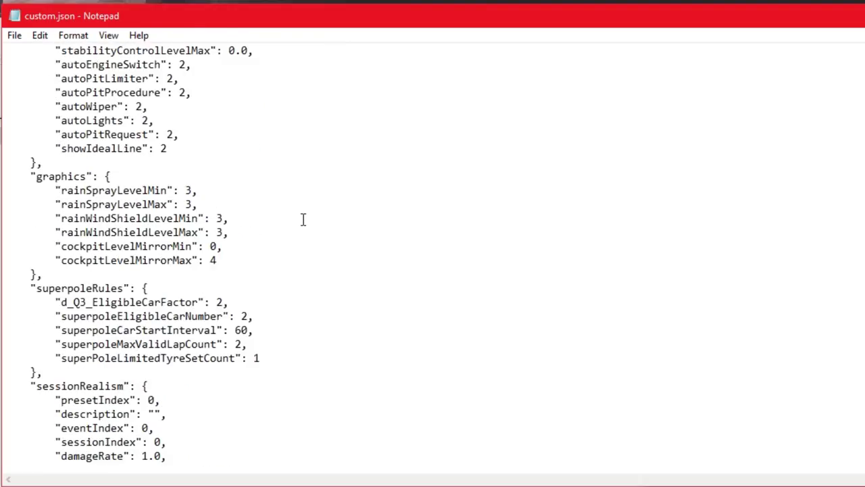
{"action": "scroll", "coordinate": [303, 219], "scroll_direction": "up", "scroll_amount": 7}
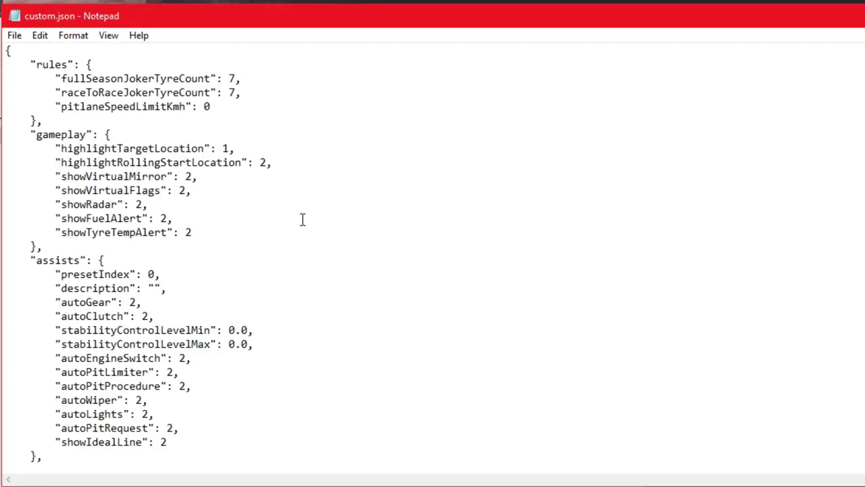
{"action": "scroll", "coordinate": [303, 219], "scroll_direction": "down", "scroll_amount": 7}
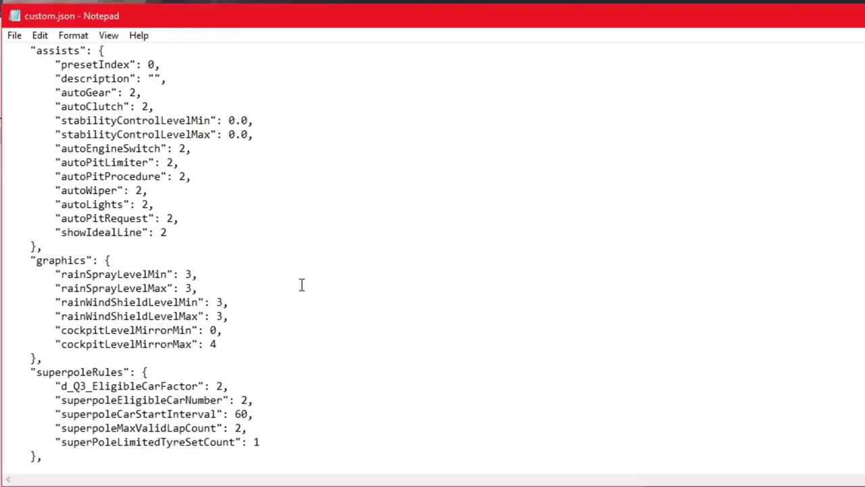
{"action": "scroll", "coordinate": [300, 292], "scroll_direction": "down", "scroll_amount": 2}
{"action": "scroll", "coordinate": [299, 297], "scroll_direction": "down", "scroll_amount": 3}
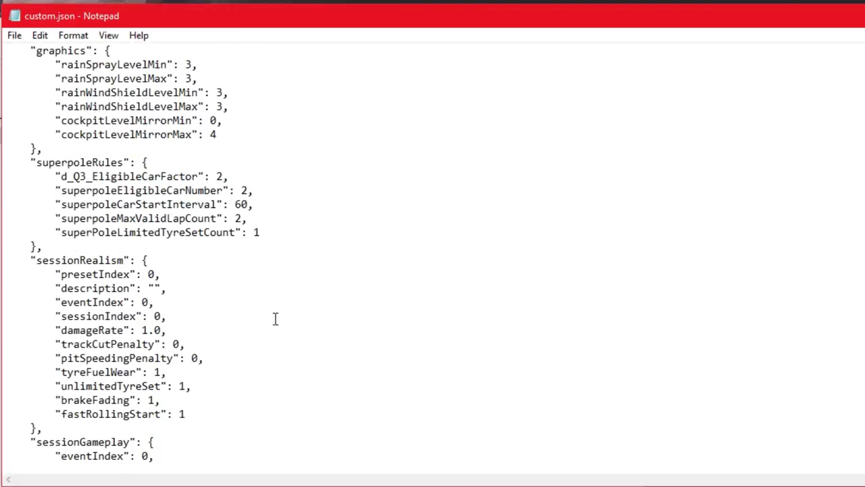
{"action": "scroll", "coordinate": [256, 329], "scroll_direction": "down", "scroll_amount": 1}
{"action": "scroll", "coordinate": [250, 363], "scroll_direction": "down", "scroll_amount": 5}
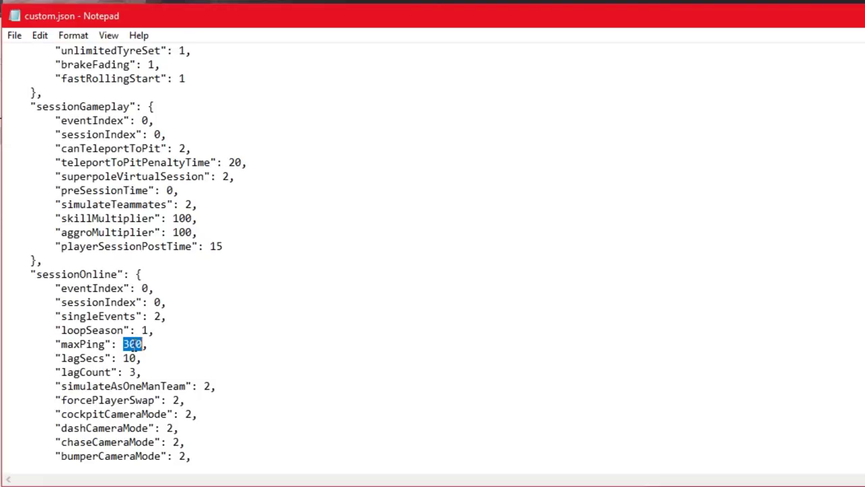
- Replace the maxPing value 300 with 200 and review the rest of custom.json
{"action": "key", "text": "BackSpace"}
{"action": "type", "text": "200"}
{"action": "scroll", "coordinate": [300, 299], "scroll_direction": "down", "scroll_amount": 2}
{"action": "scroll", "coordinate": [298, 299], "scroll_direction": "down", "scroll_amount": 7}
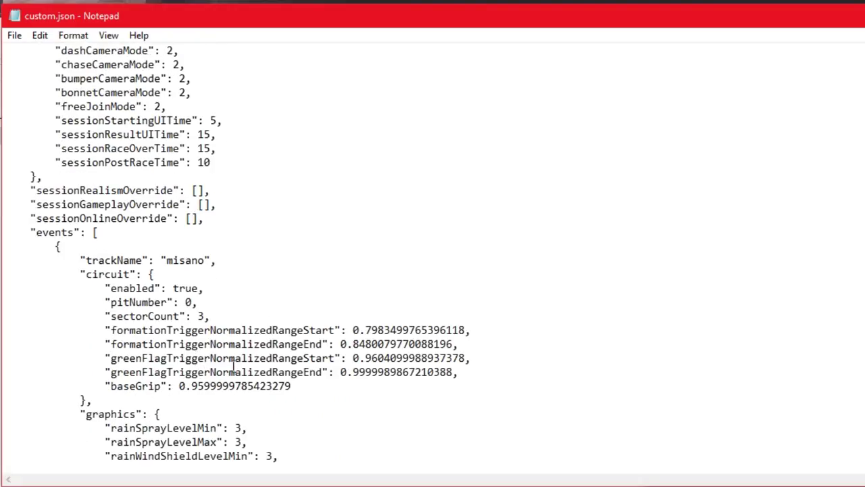
{"action": "scroll", "coordinate": [307, 356], "scroll_direction": "down", "scroll_amount": 3}
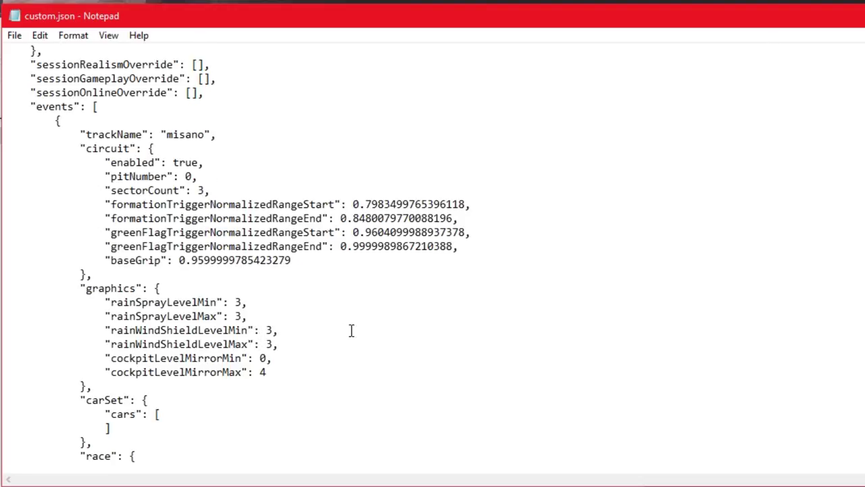
{"action": "scroll", "coordinate": [351, 330], "scroll_direction": "down", "scroll_amount": 13}
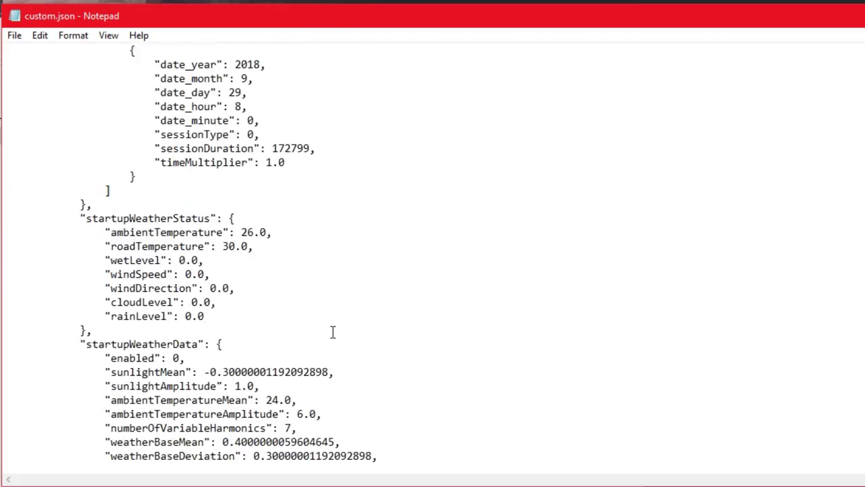
{"action": "scroll", "coordinate": [333, 331], "scroll_direction": "down", "scroll_amount": 2}
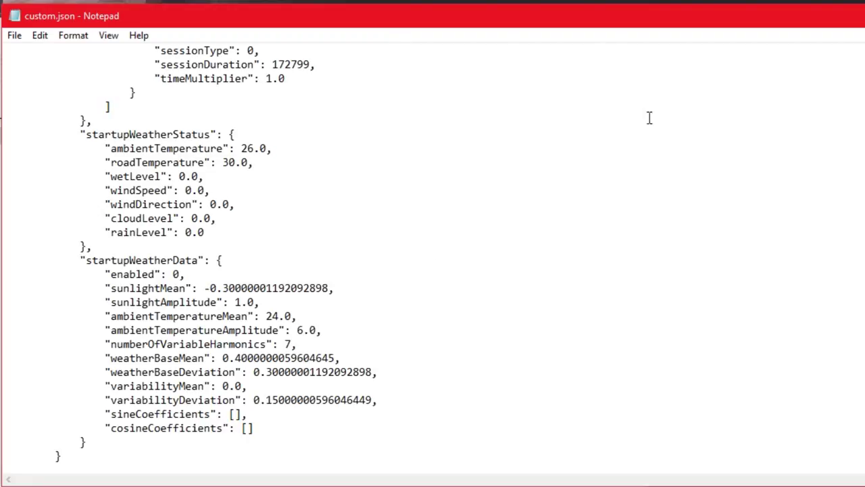
- Save custom.json while closing Notepad, then close the cfg folder and properties windows
{"action": "key", "text": "alt+F4"}
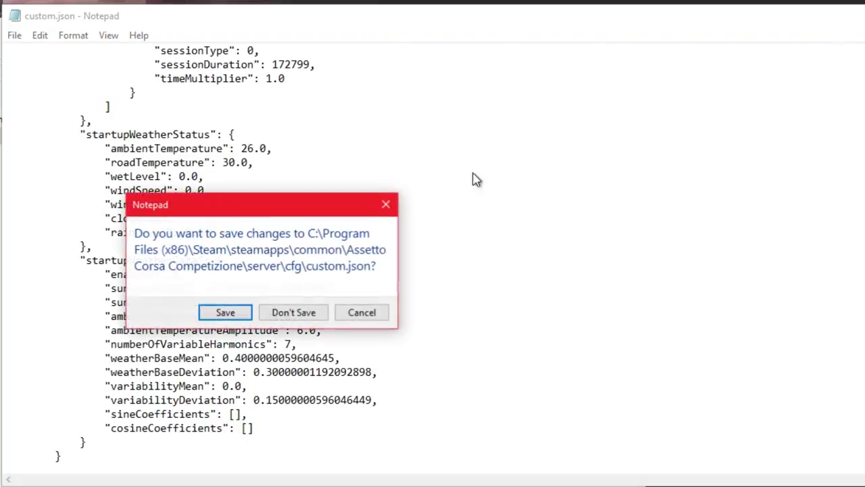
{"action": "left_click", "coordinate": [226, 313]}
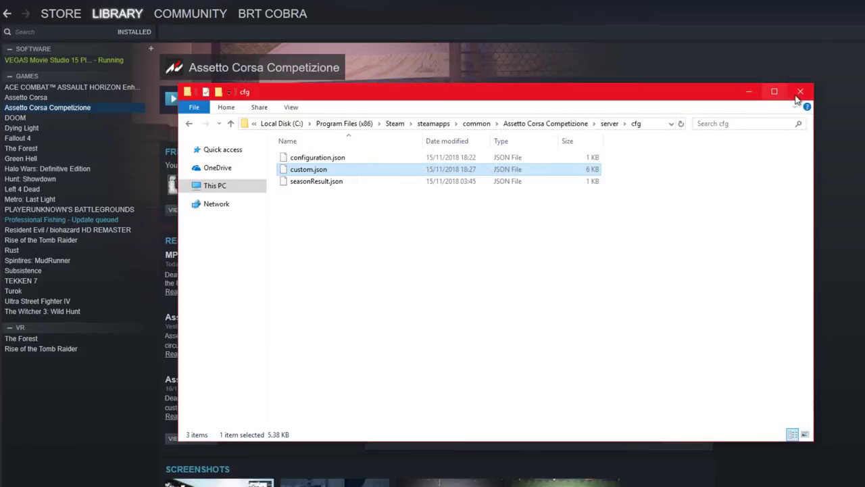
{"action": "left_click", "coordinate": [800, 92]}
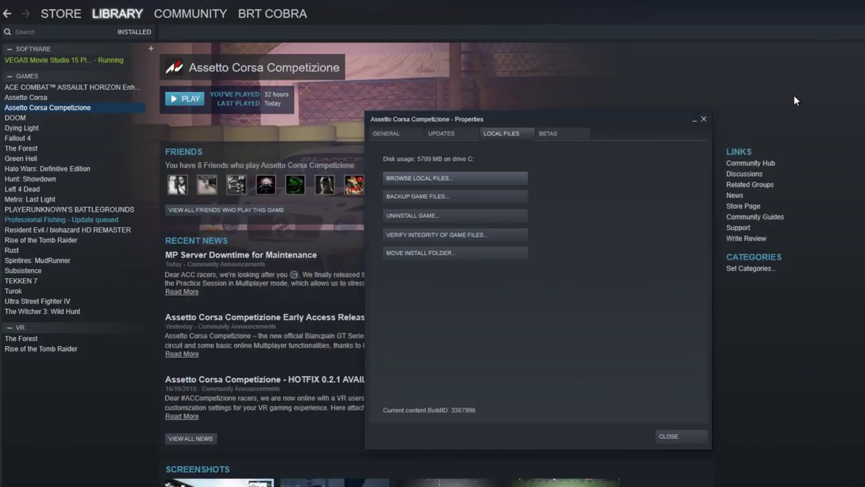
{"action": "left_click", "coordinate": [672, 436]}
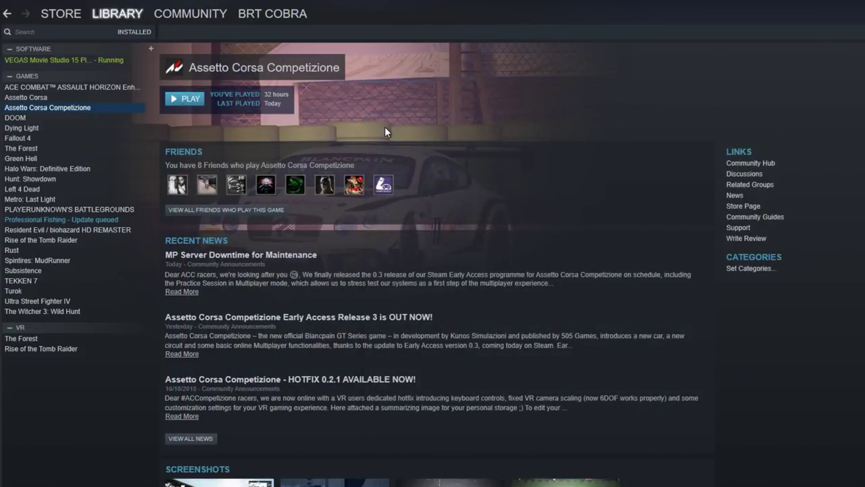
- Browse Assetto Corsa Competizione's local files from Steam and launch accServer.exe in the server folder
{"action": "right_click", "coordinate": [39, 107]}
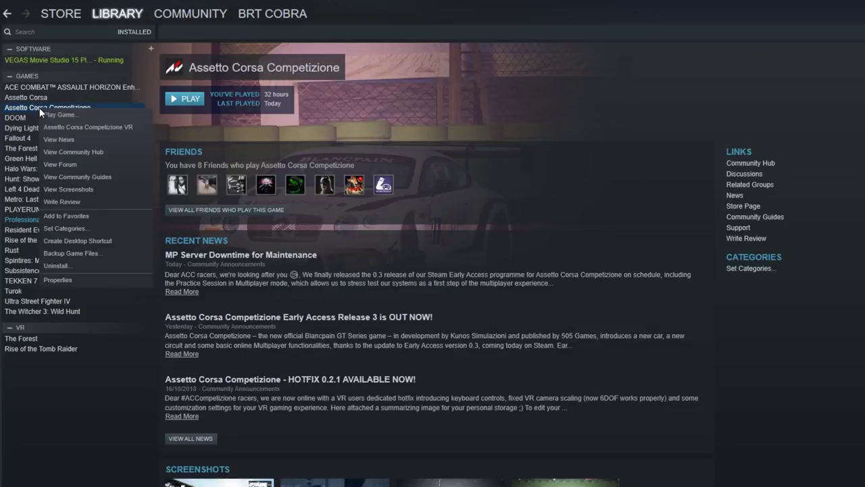
{"action": "left_click", "coordinate": [57, 280]}
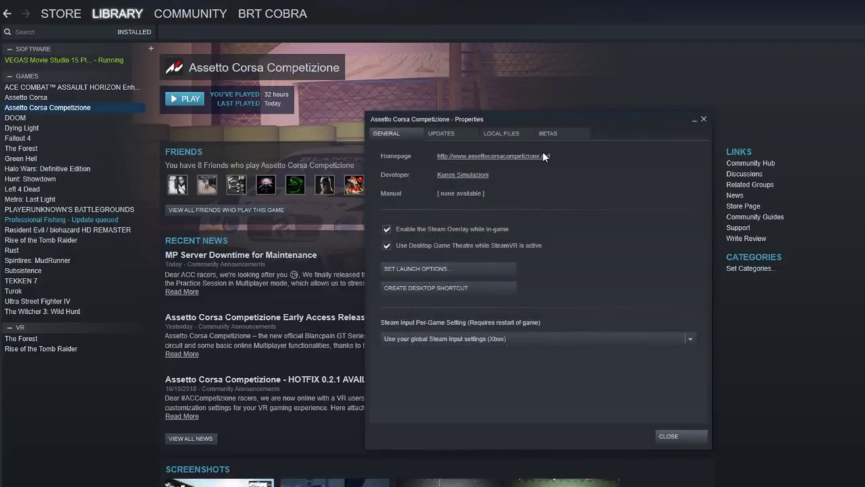
{"action": "left_click", "coordinate": [511, 136]}
{"action": "left_click", "coordinate": [424, 177]}
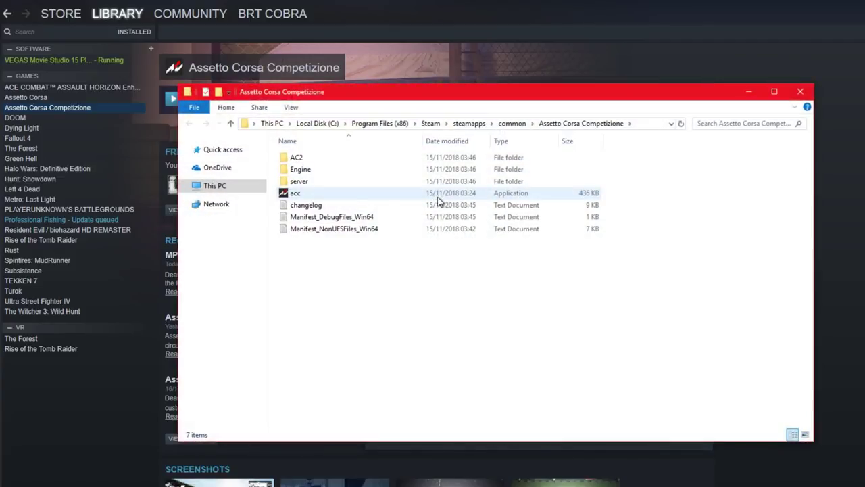
{"action": "double_click", "coordinate": [299, 181]}
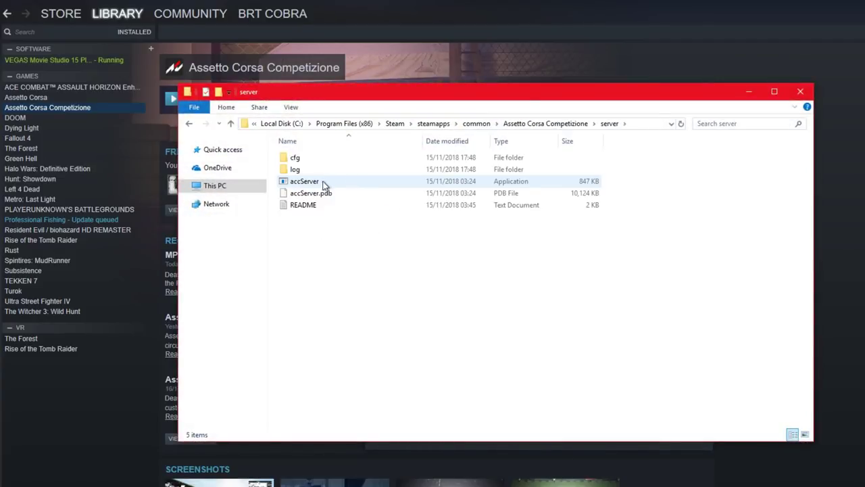
{"action": "left_click", "coordinate": [304, 182]}
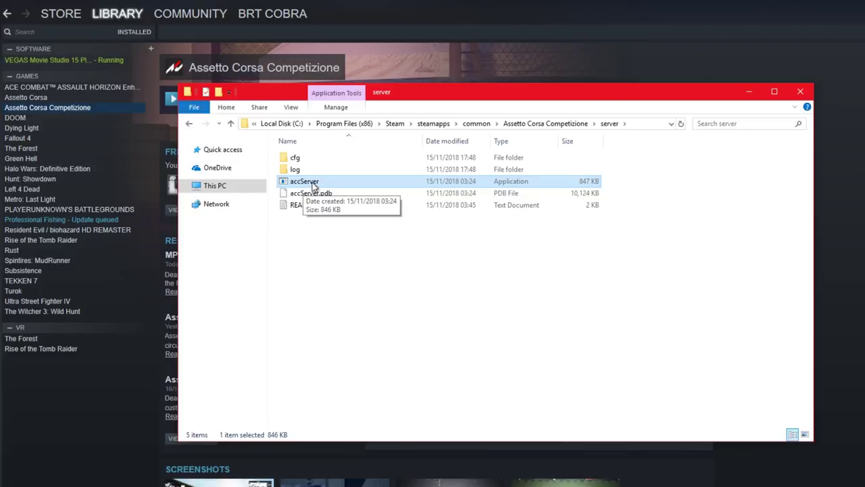
{"action": "double_click", "coordinate": [311, 182]}
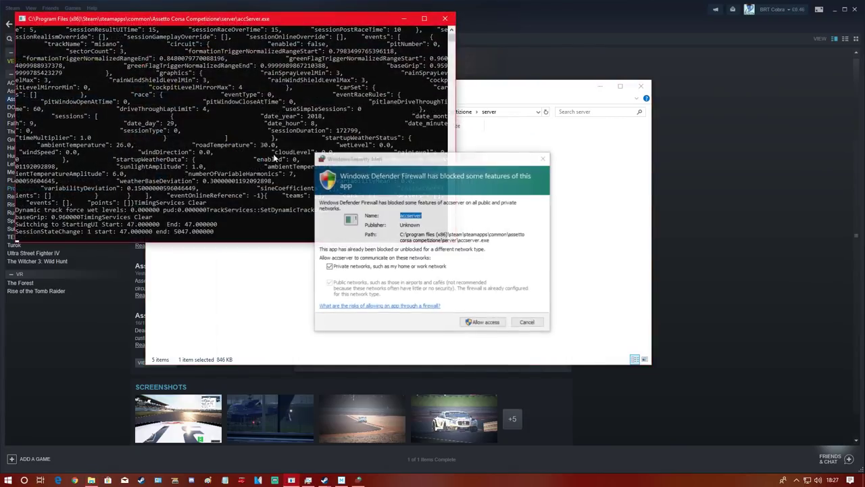
- Allow accServer through the firewall, move its console aside, and close the server folder window
{"action": "left_click", "coordinate": [485, 323]}
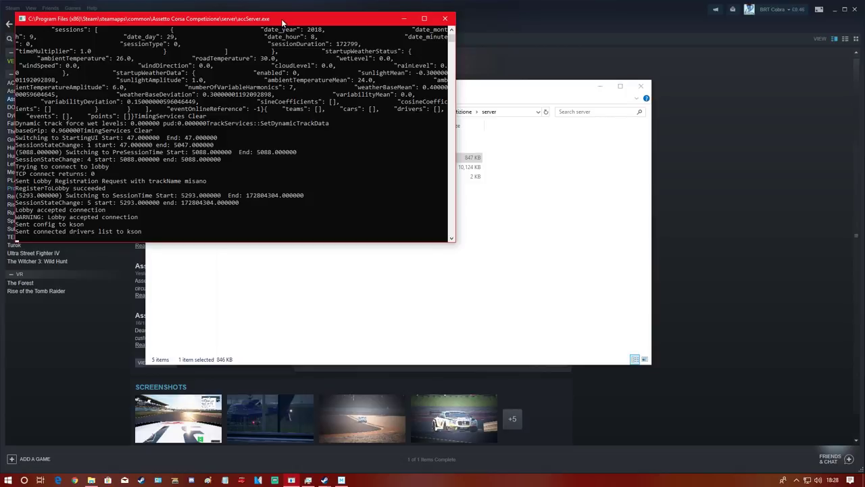
{"action": "left_click_drag", "start_coordinate": [284, 22], "coordinate": [546, 177]}
{"action": "left_click", "coordinate": [640, 89]}
{"action": "left_click", "coordinate": [640, 88]}
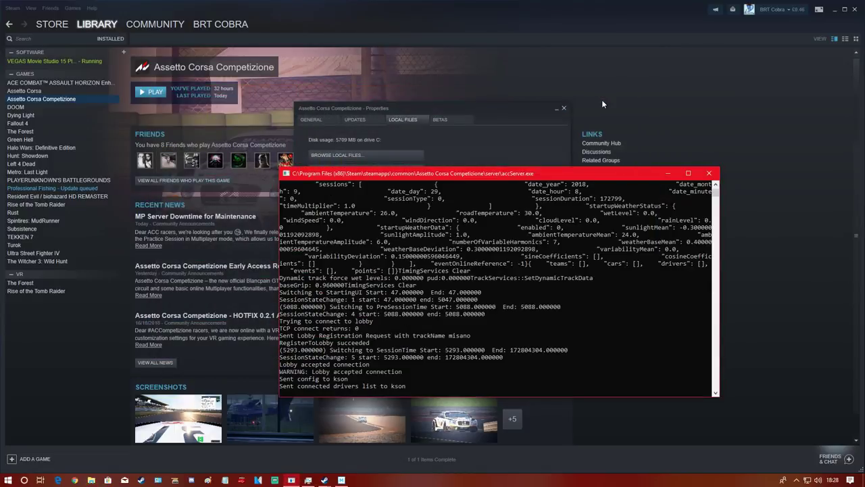